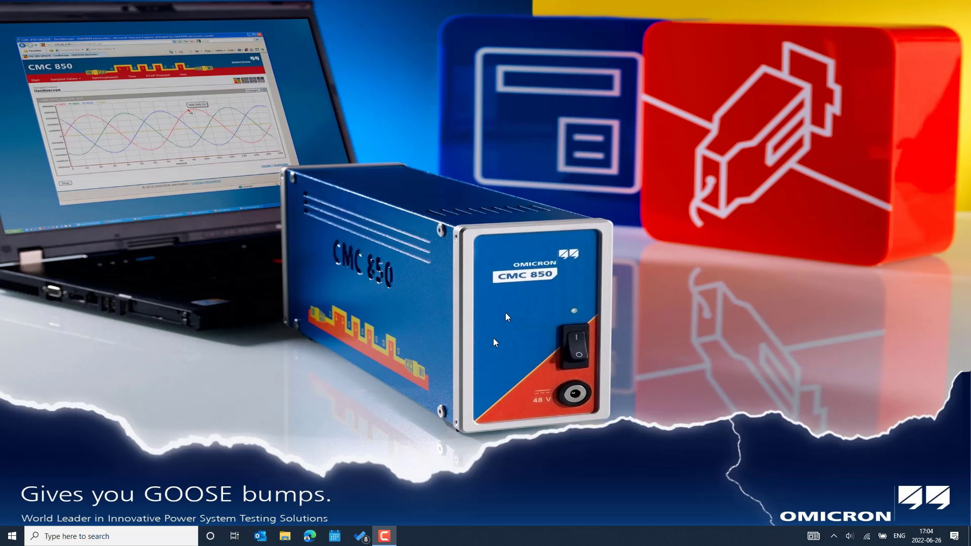
- Open the openscd/open-scd GitHub repository in Edge through the OMICRON Testing favorite and show its code page
click(310, 536)
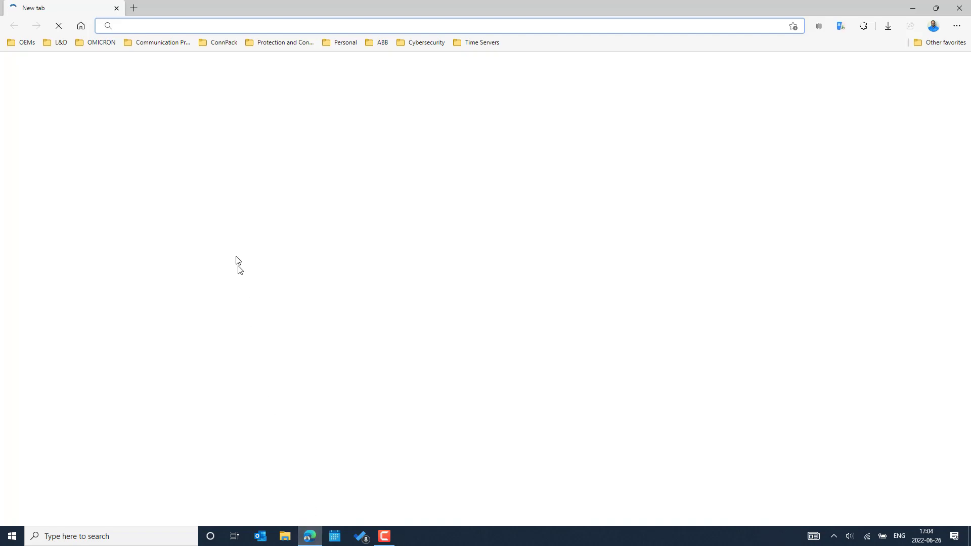
click(110, 46)
mouse_move(128, 82)
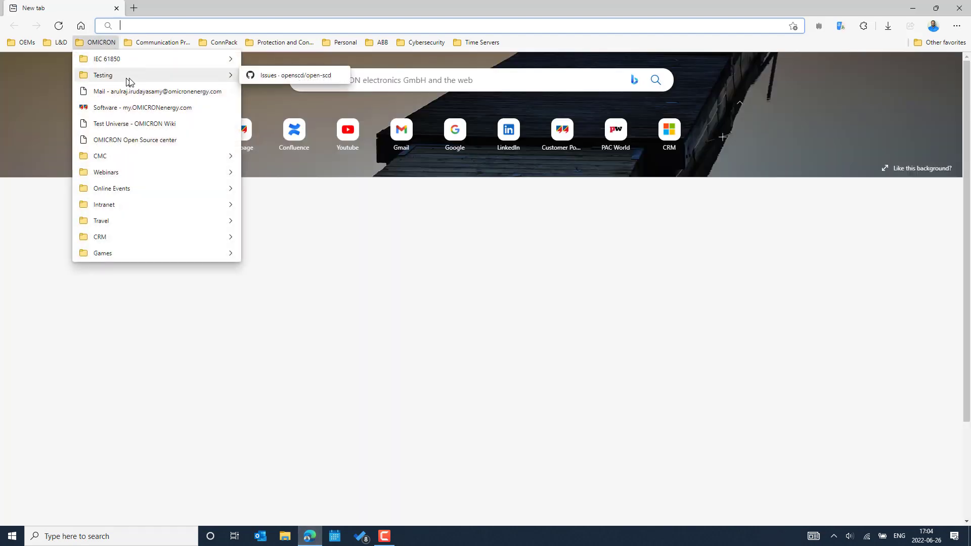
click(270, 77)
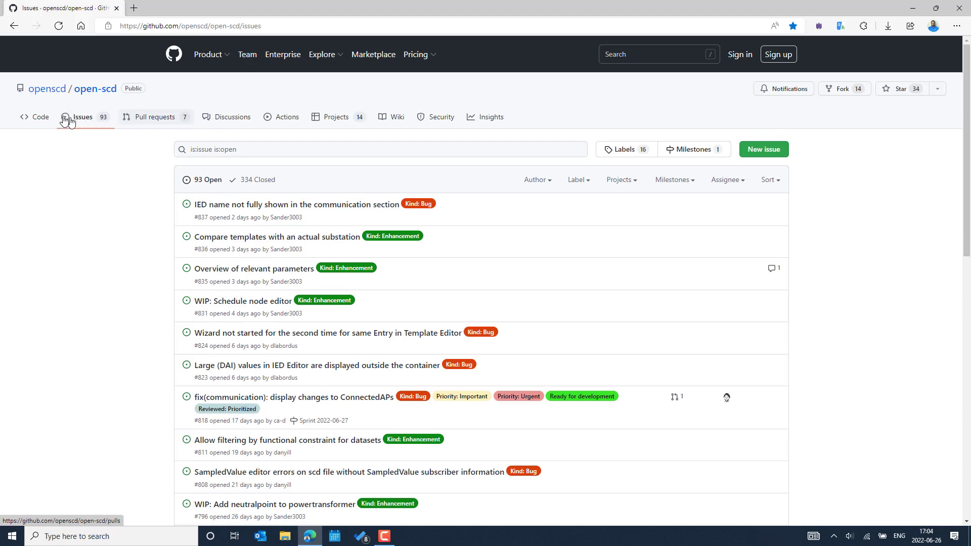
click(37, 119)
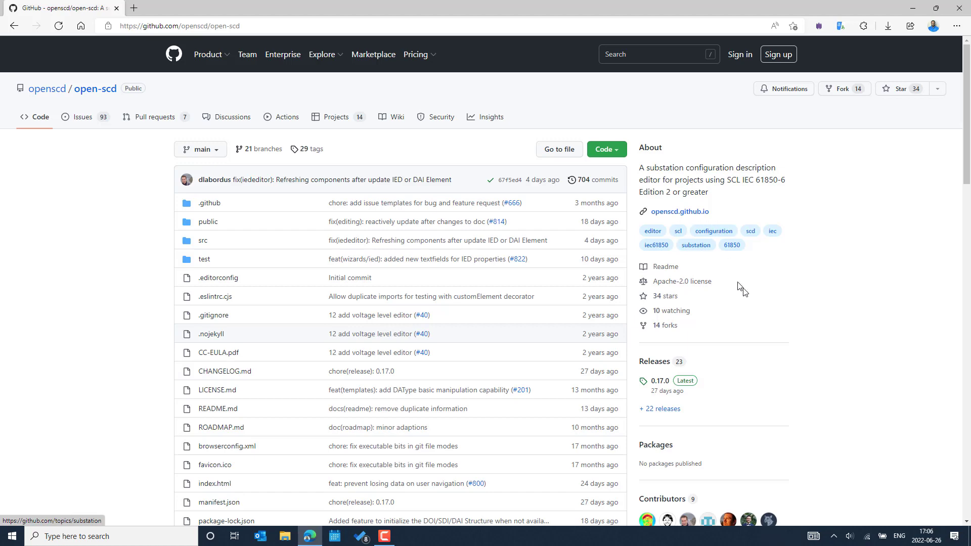
- Look through the repository's file list, releases, contributors, languages and the README installation section
scroll(753, 302, down, 3)
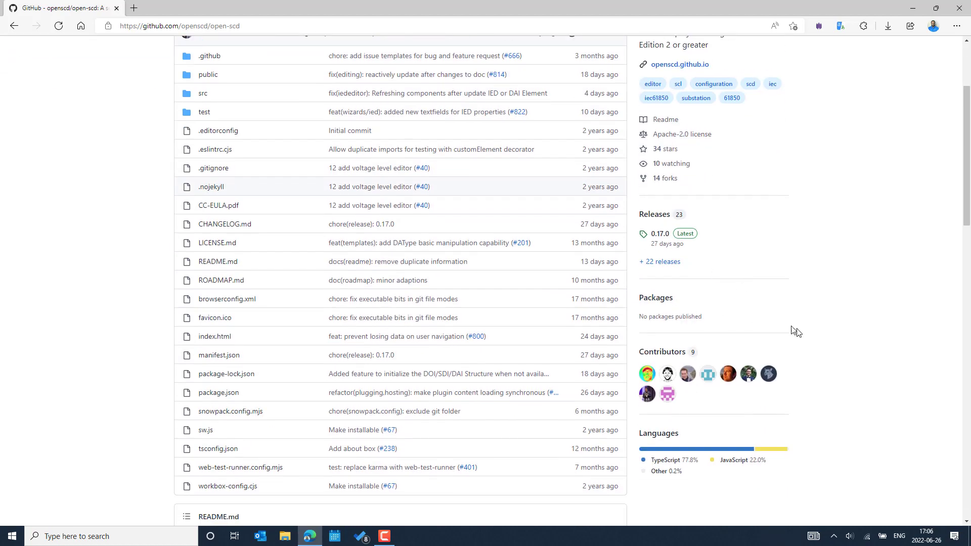
scroll(754, 319, up, 2)
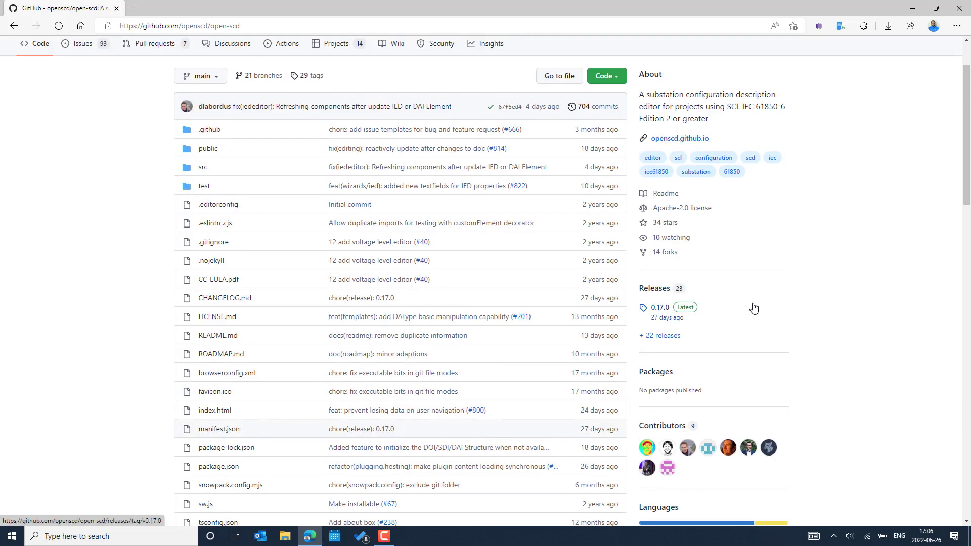
scroll(797, 359, down, 3)
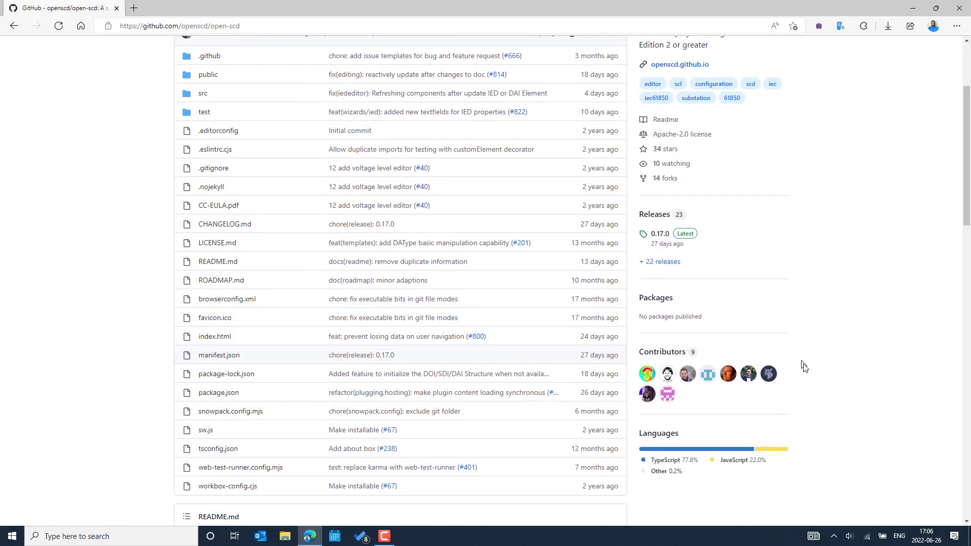
scroll(733, 433, down, 4)
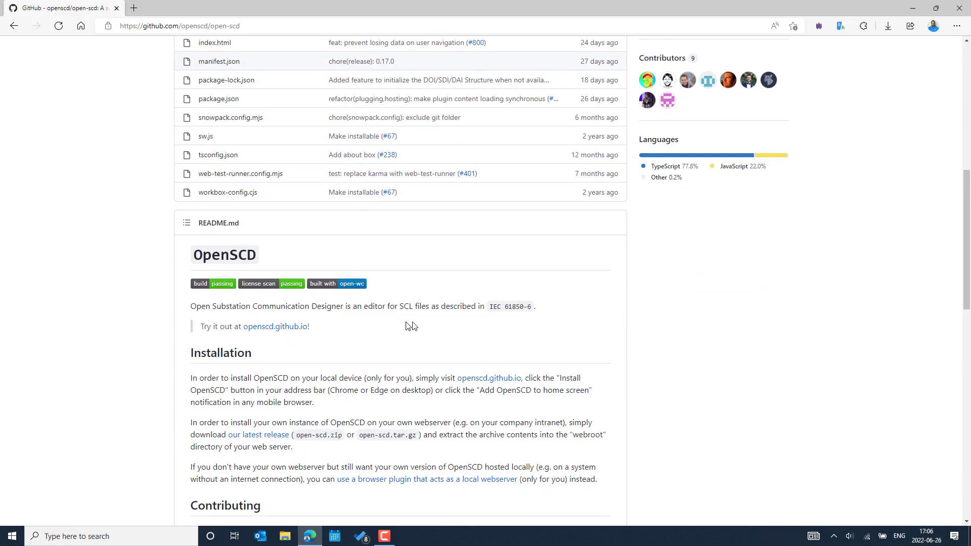
scroll(694, 326, up, 8)
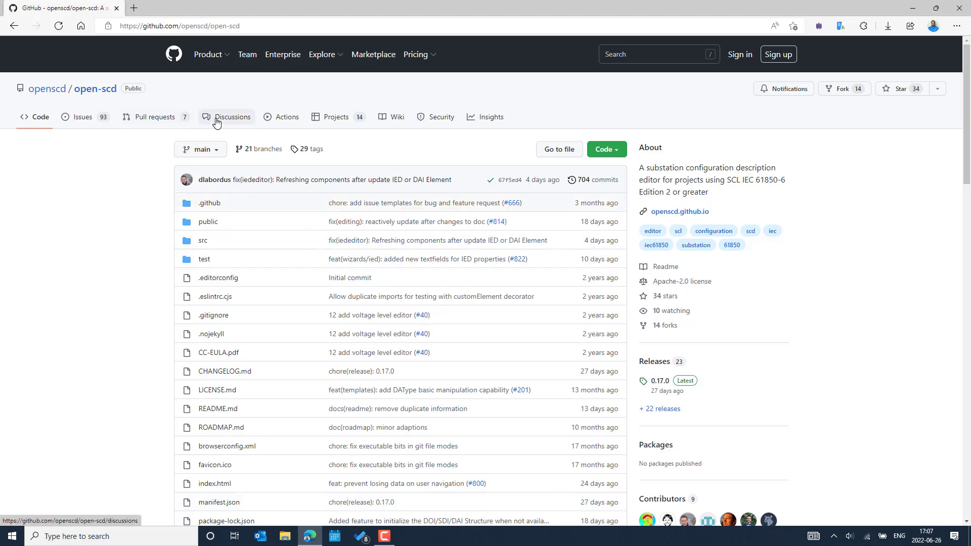
- Look through the open-scd repository's list of open issues and return to the code page
click(87, 121)
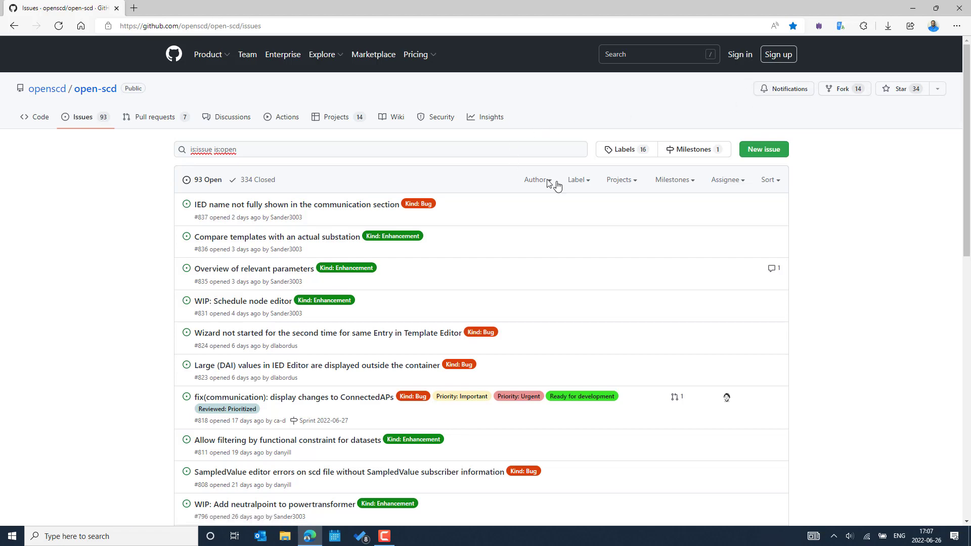
scroll(505, 263, down, 7)
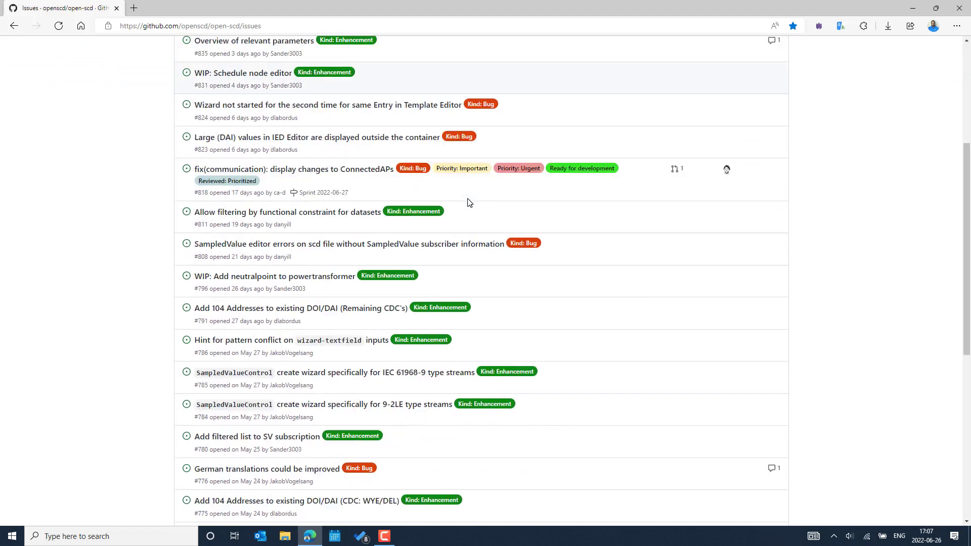
scroll(508, 264, up, 7)
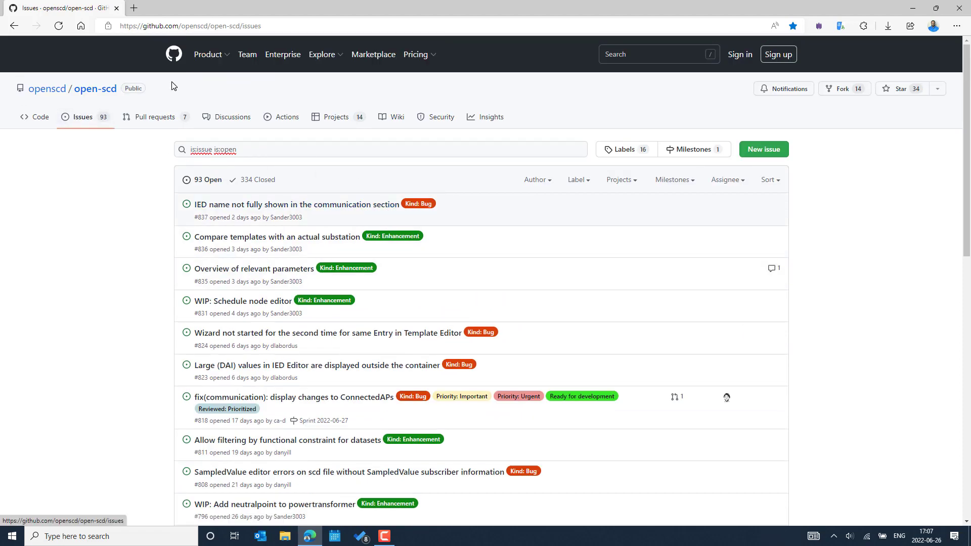
click(37, 120)
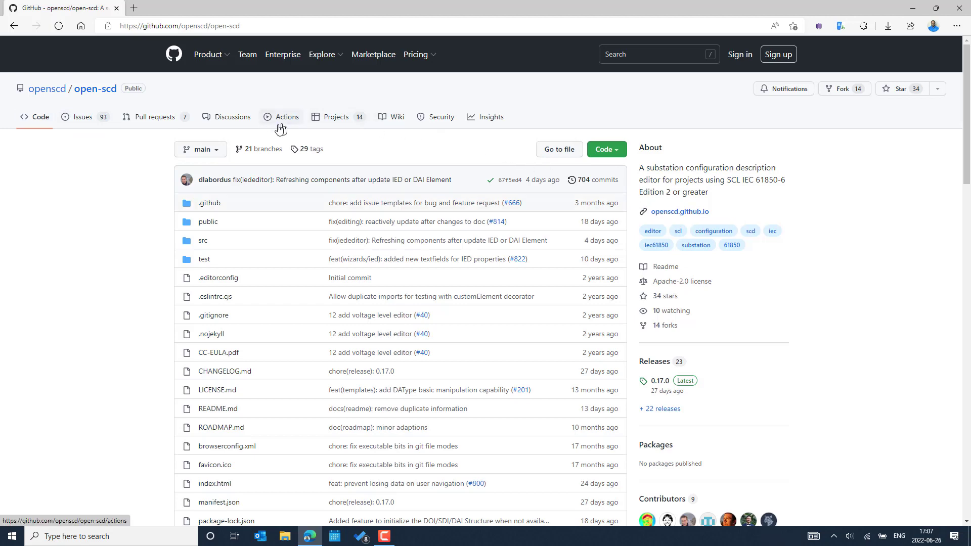
- Open the open-scd wiki and examine its table of contents, from About OpenSCD to the DataTypeTemplates topics
click(392, 117)
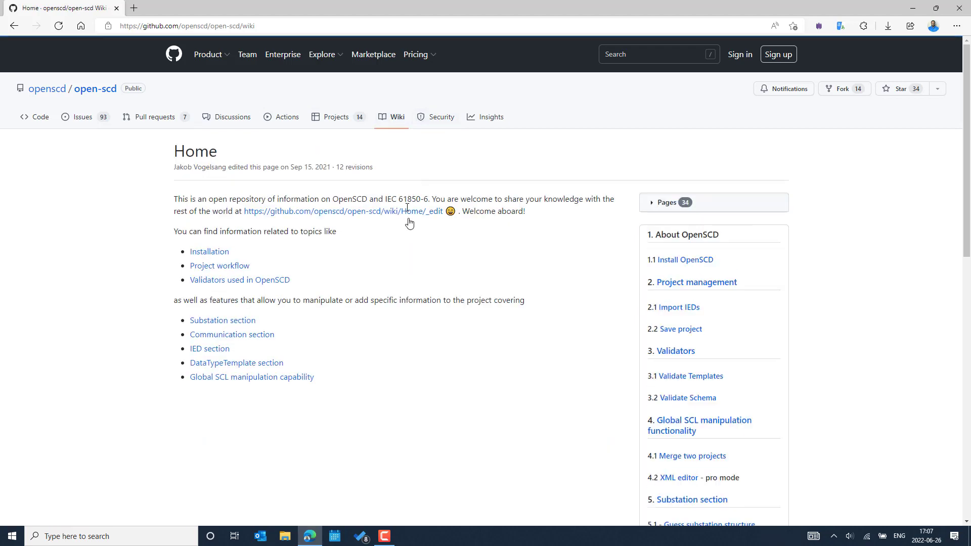
scroll(354, 198, down, 1)
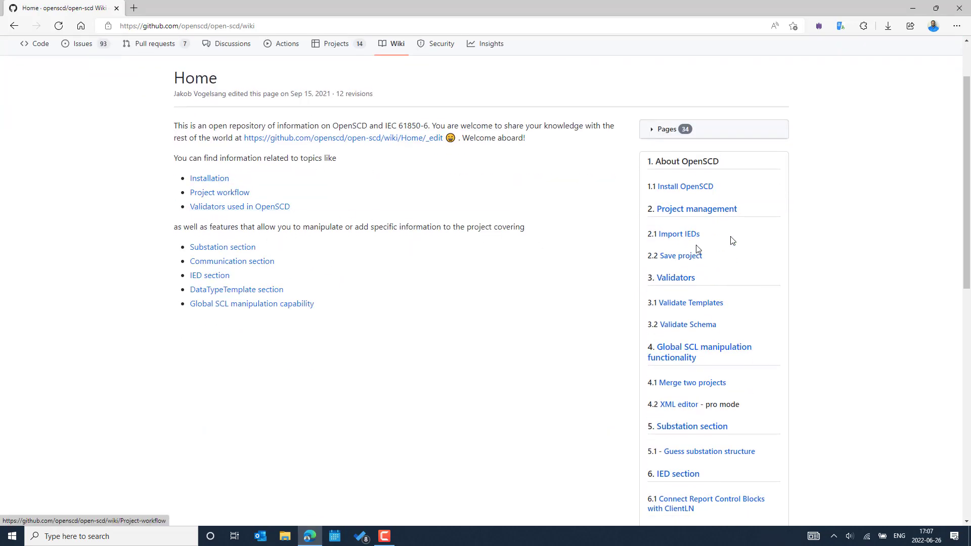
scroll(695, 162, down, 1)
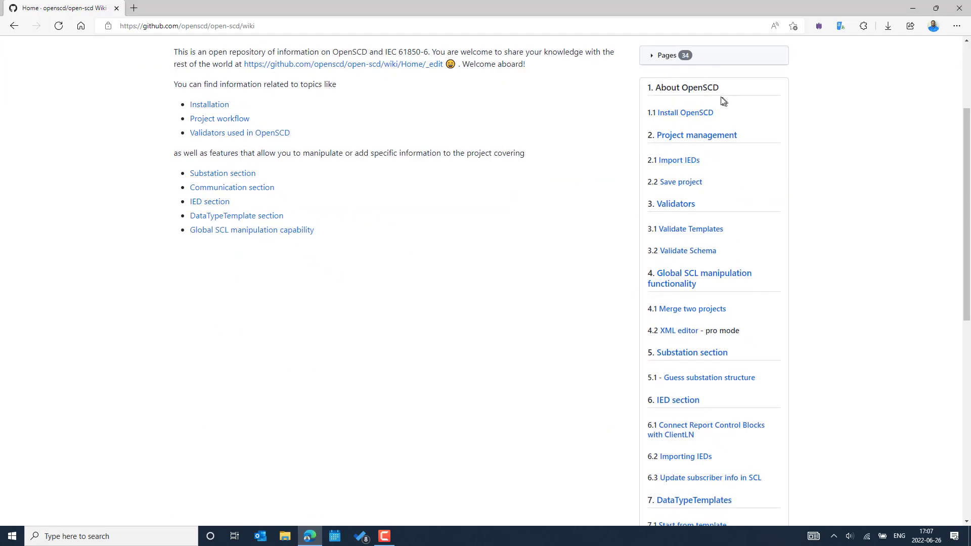
scroll(741, 319, down, 6)
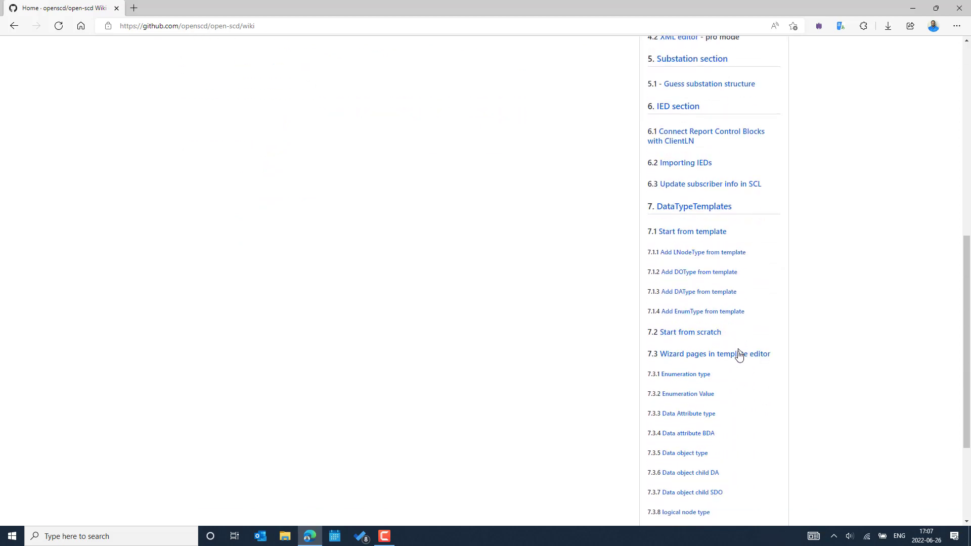
scroll(733, 347, up, 10)
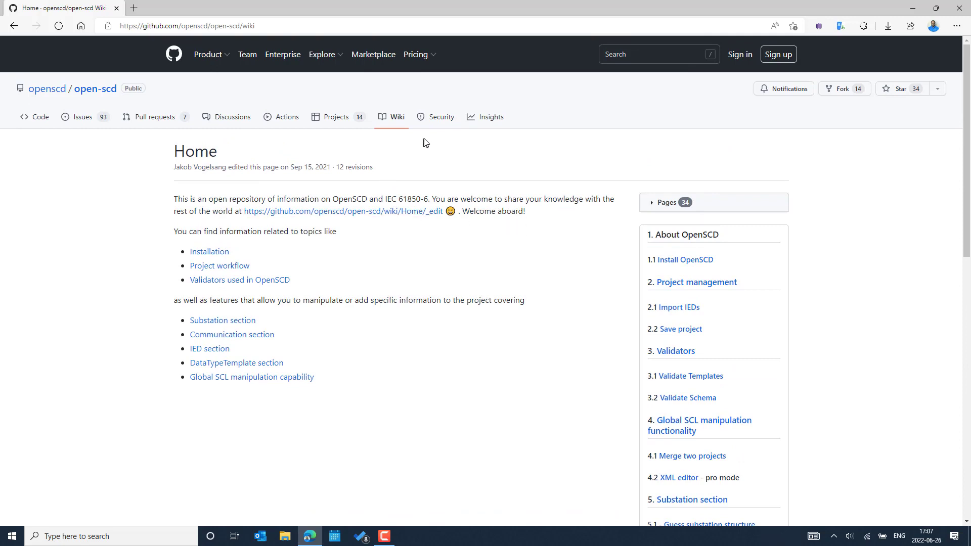
- Open the openscd.github.io site from the repository's code page and install OpenSCD as an app, allowing pinning to the taskbar and Start
click(39, 119)
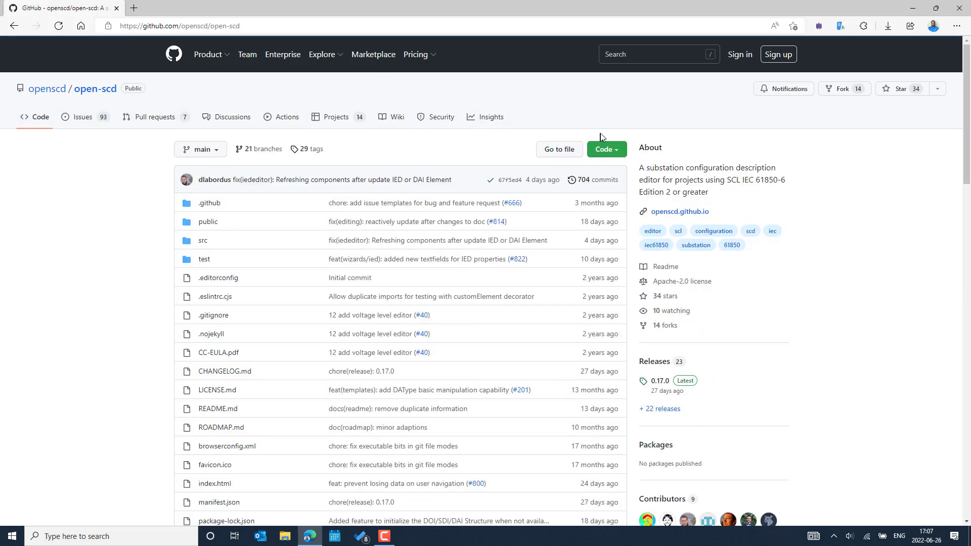
click(672, 217)
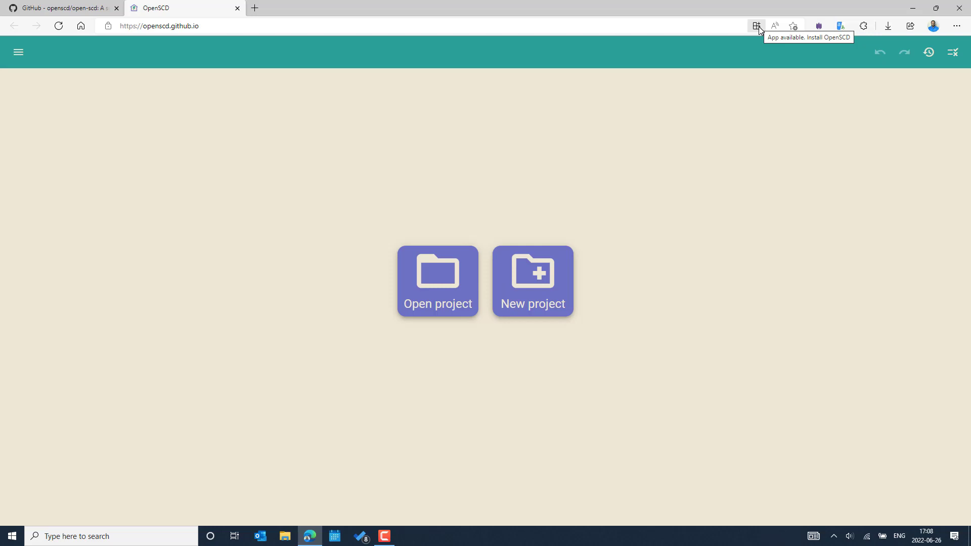
click(956, 28)
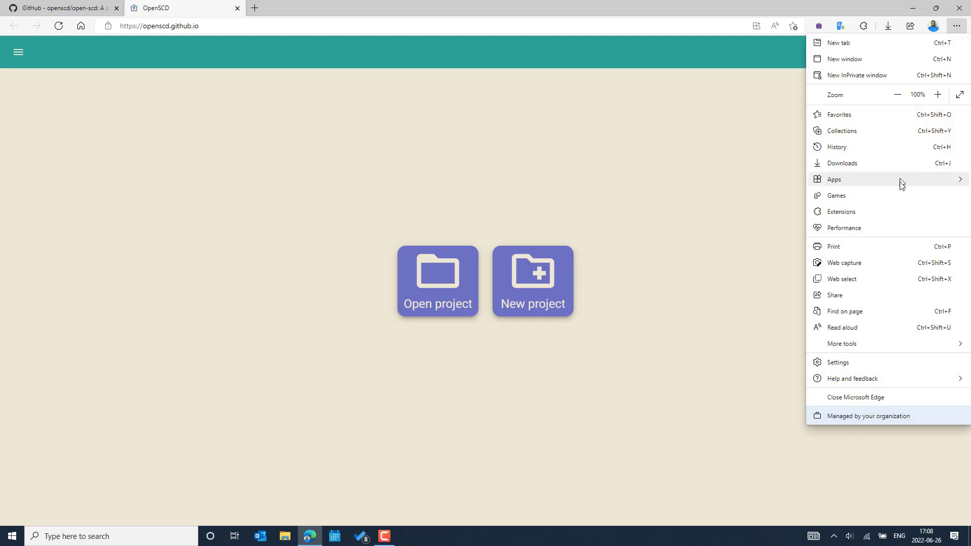
mouse_move(893, 182)
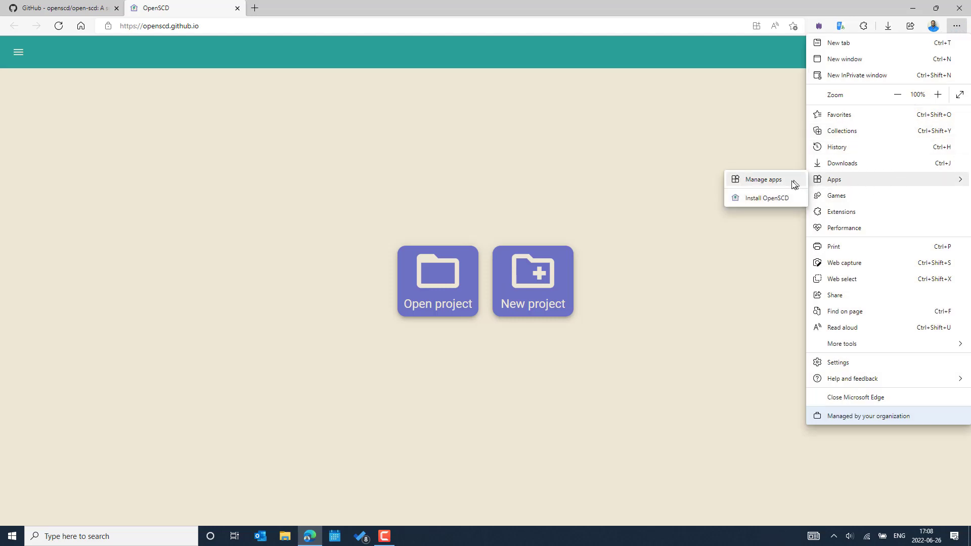
click(754, 201)
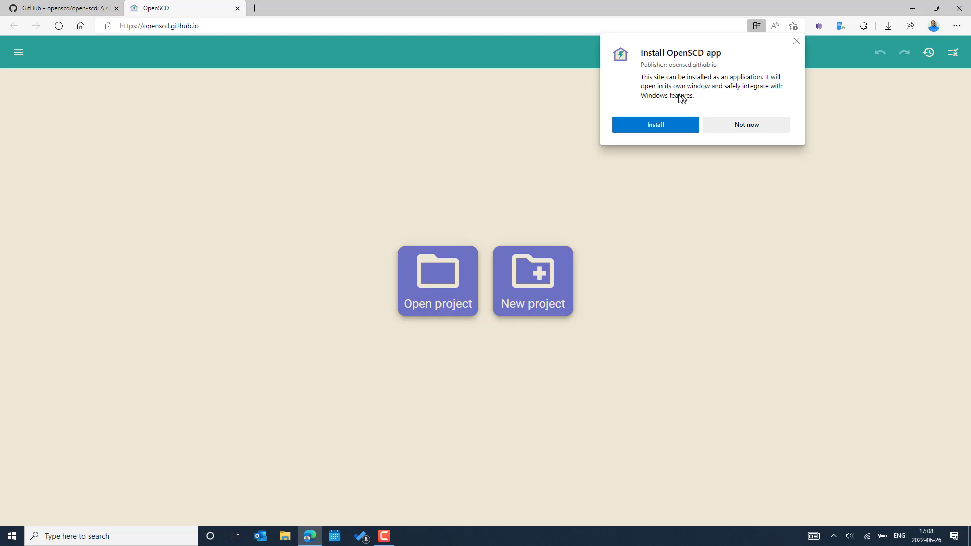
click(658, 127)
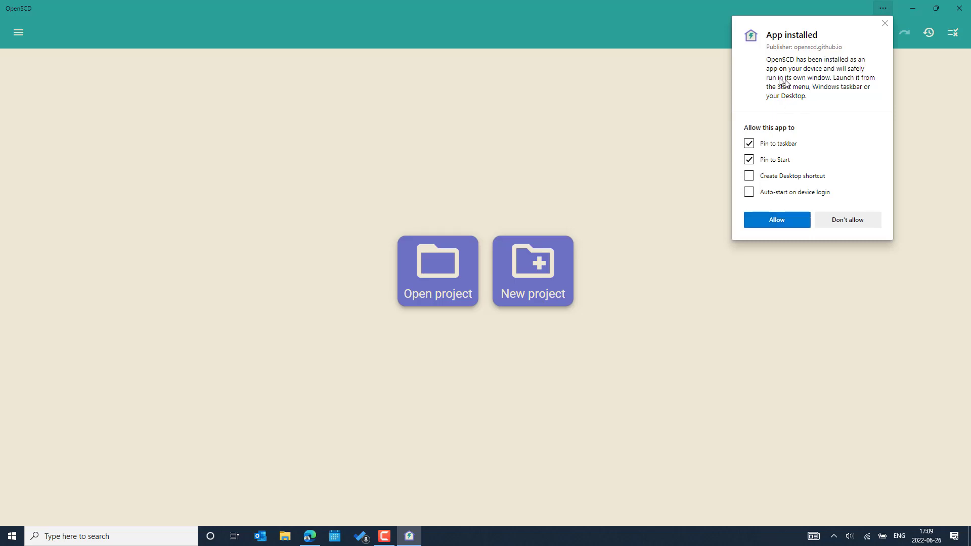
click(777, 222)
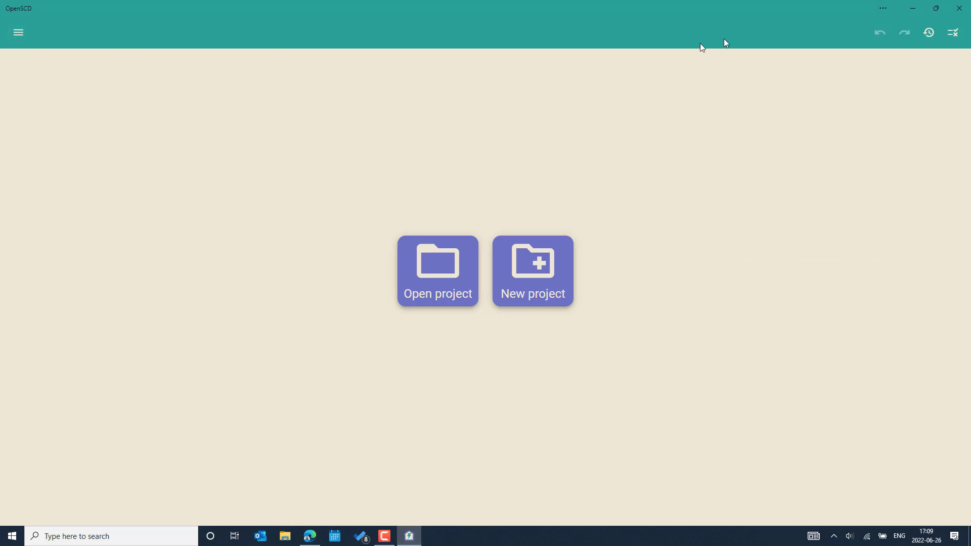
- Close the OpenSCD app window and relaunch OpenSCD by searching Windows for "ope"
click(966, 11)
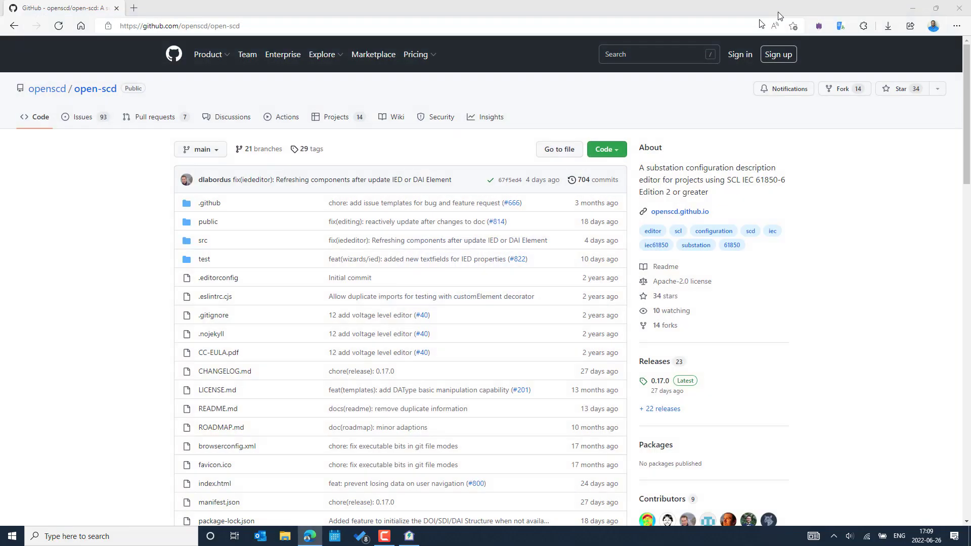
click(13, 540)
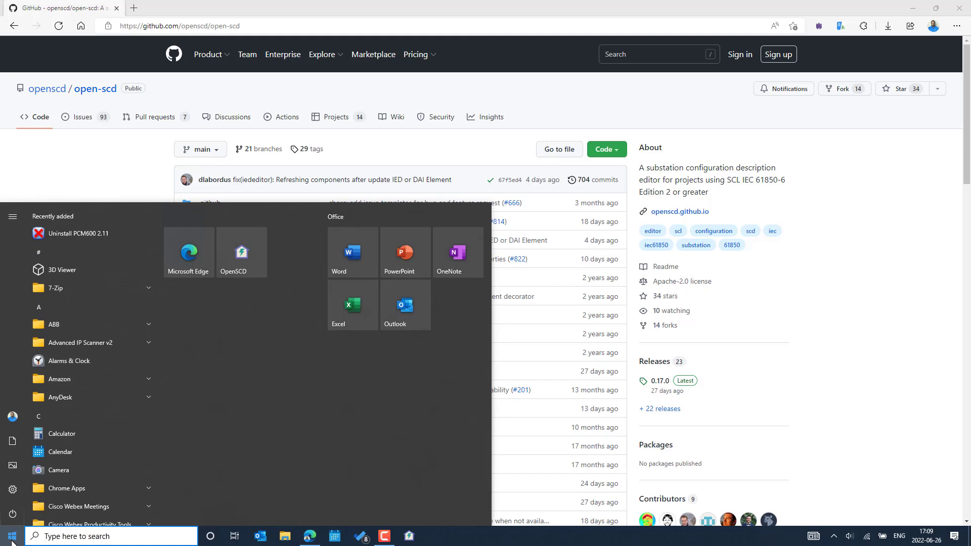
text(ope)
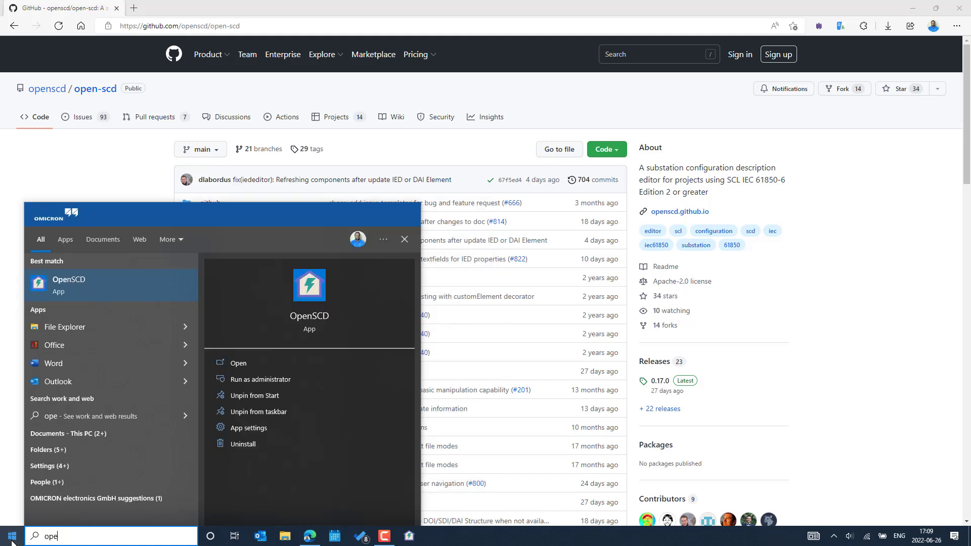
click(103, 284)
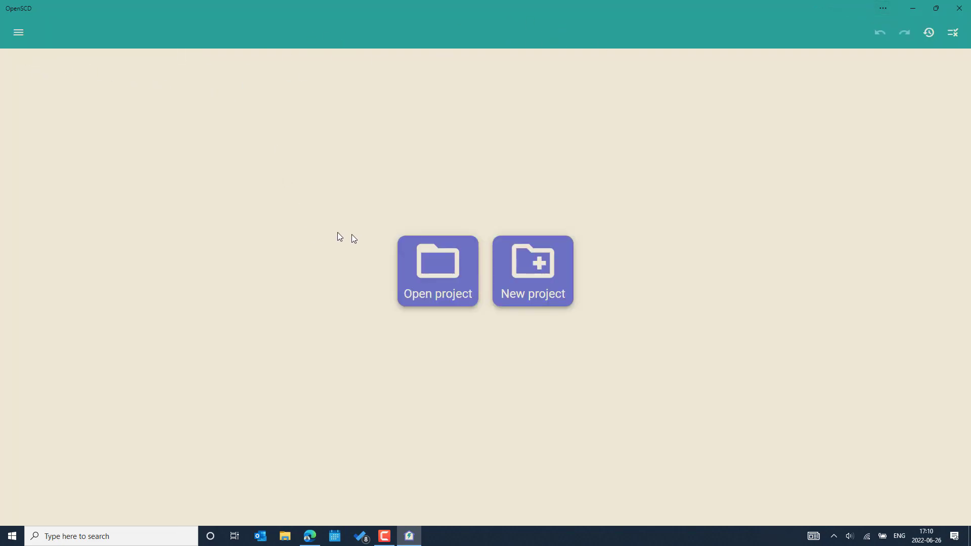
- Review the OpenSCD settings, toggle the dark theme on and off, and leave them without saving
click(18, 34)
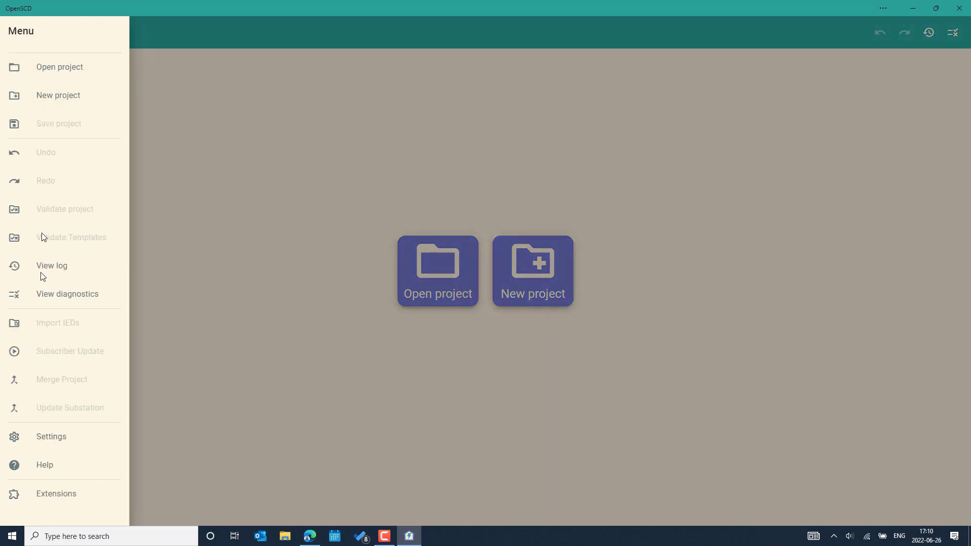
click(55, 445)
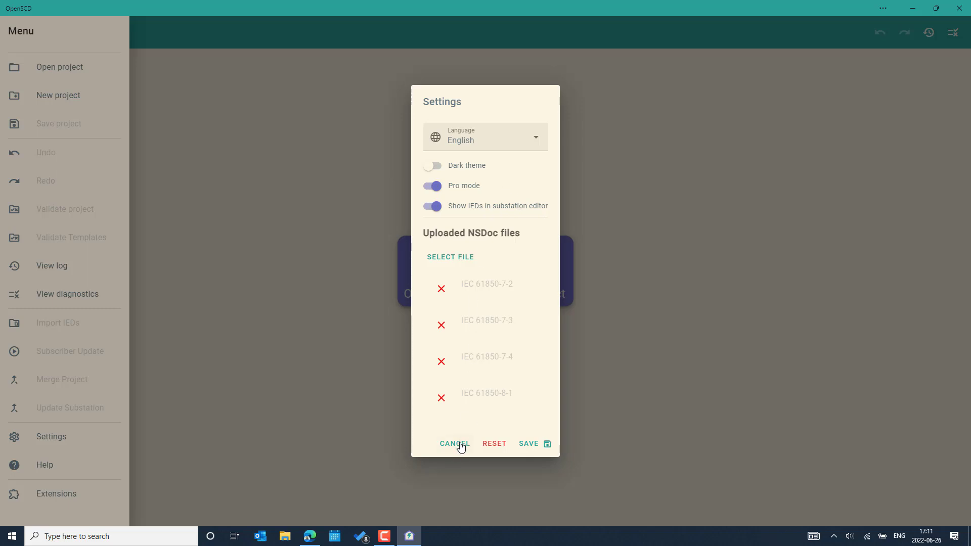
click(433, 168)
click(431, 168)
click(452, 444)
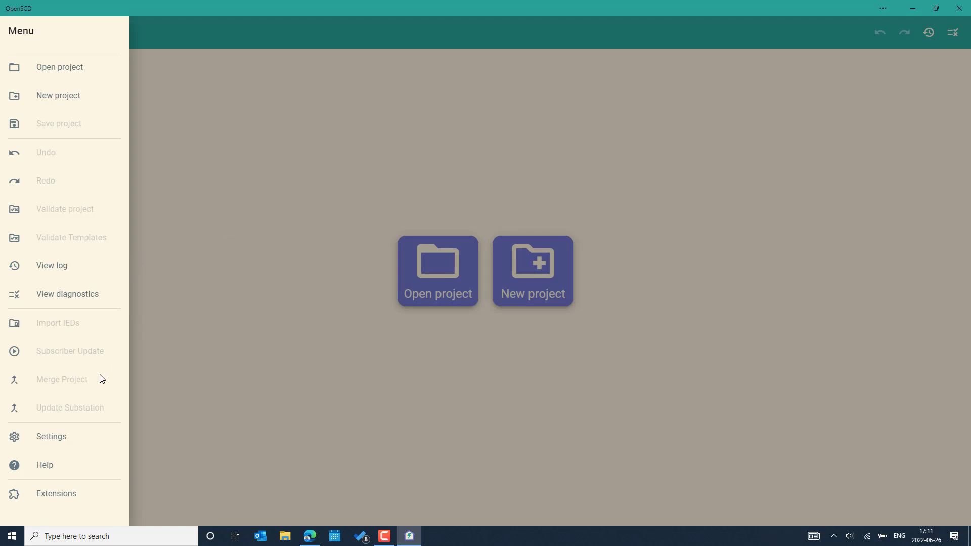
- Open the OpenSCD extensions list and examine the available editor tab and menu entry extensions
click(55, 502)
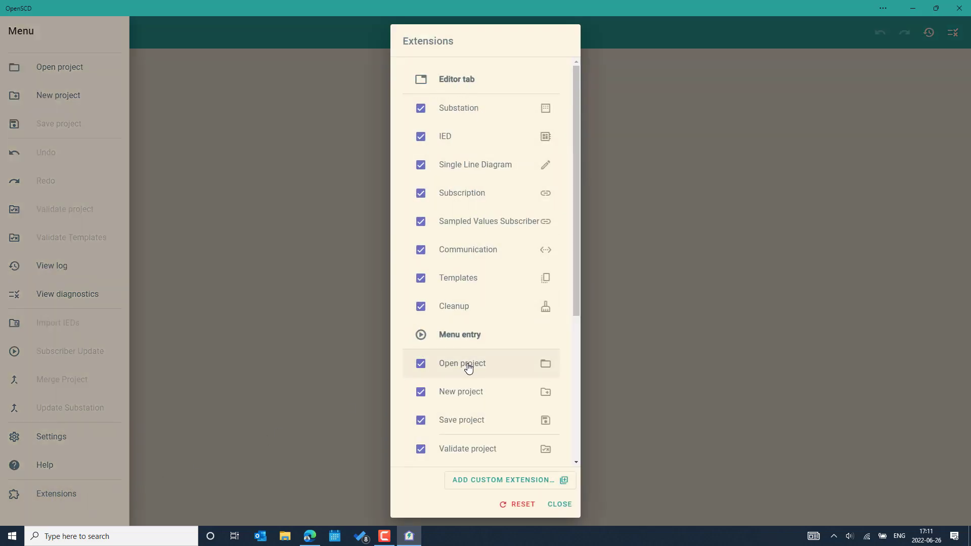
scroll(467, 369, down, 3)
scroll(472, 391, down, 3)
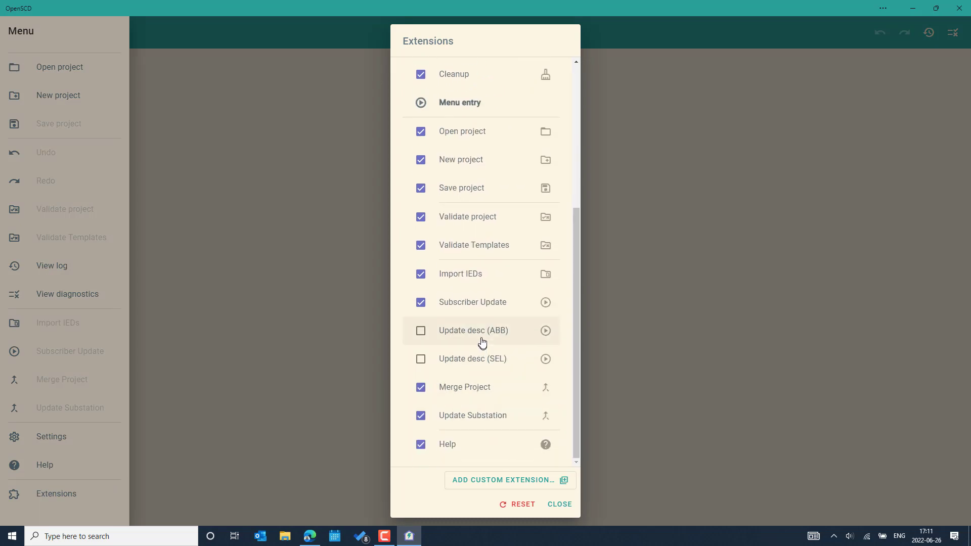
scroll(498, 278, up, 6)
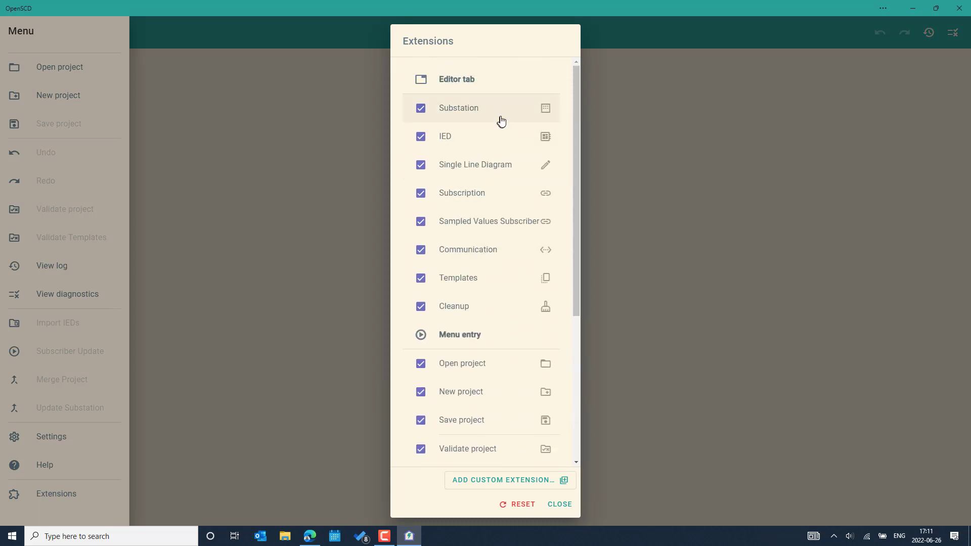
- Close the extensions list and open the OpenSCD help
click(562, 506)
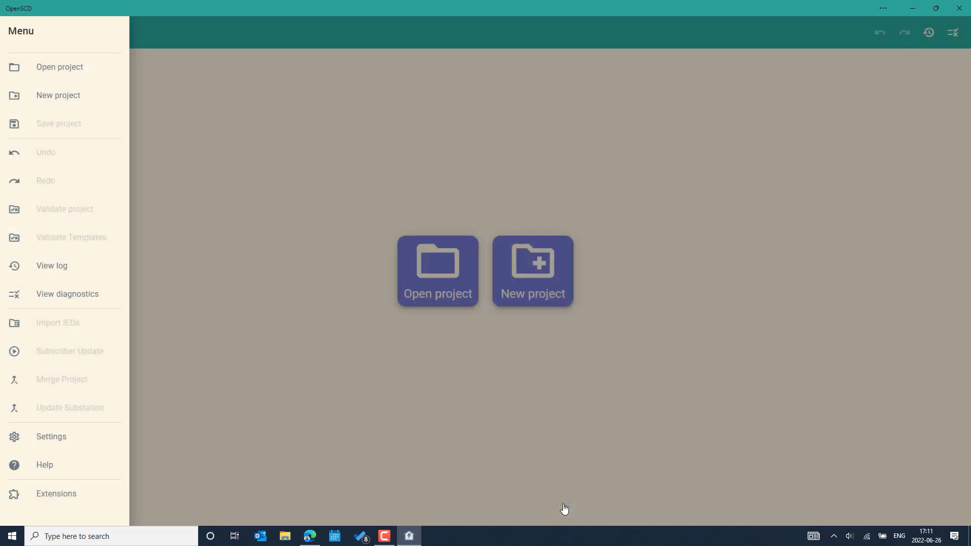
click(186, 176)
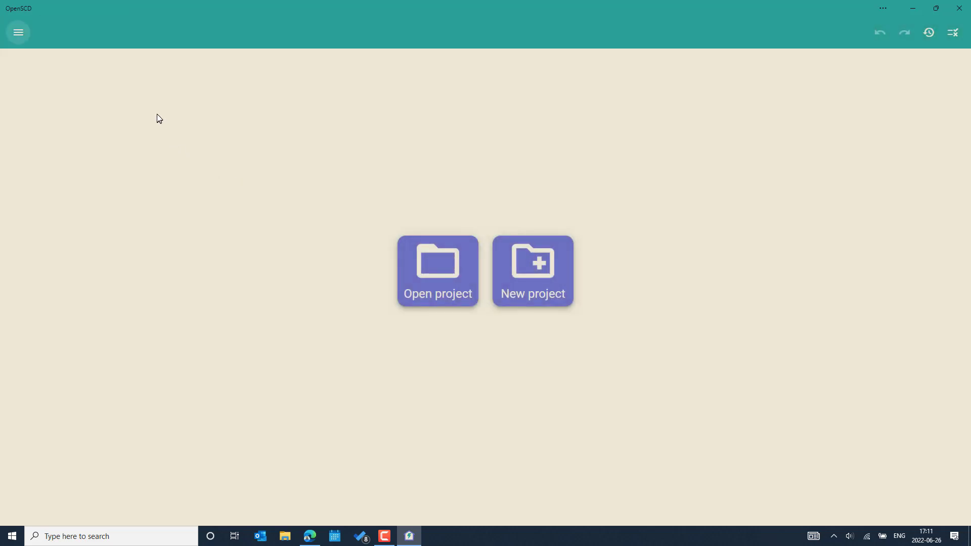
click(17, 34)
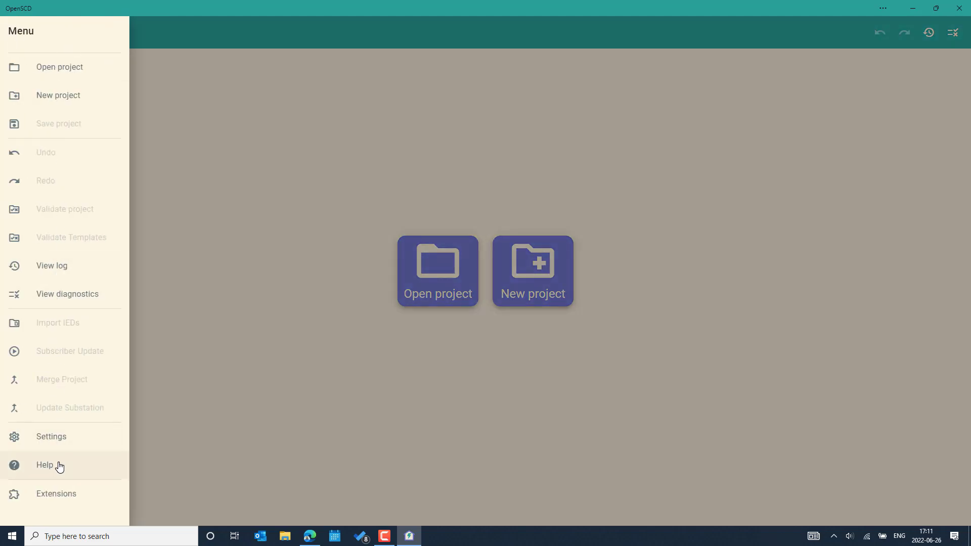
click(54, 473)
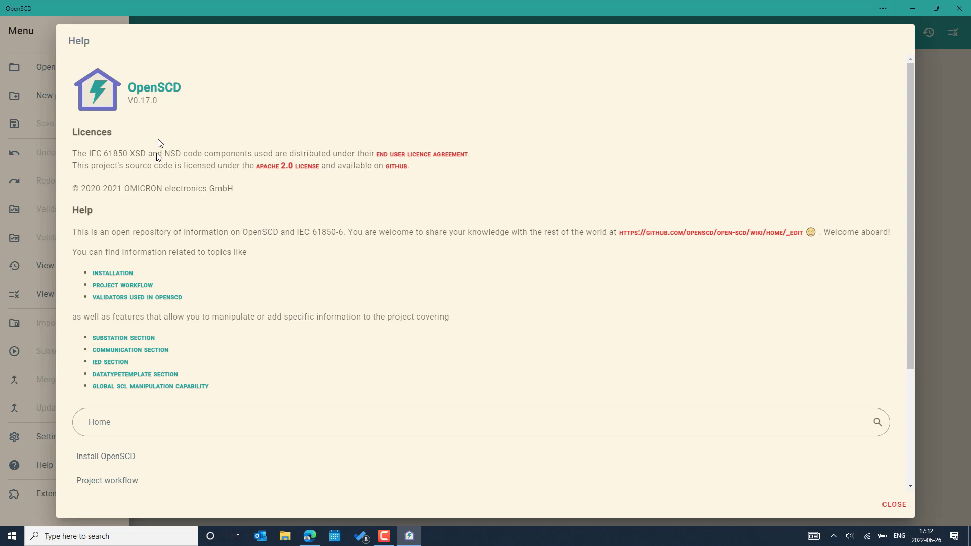
- Read the Install OpenSCD help topic on online and offline installation, and close the help and menu
scroll(205, 324, down, 3)
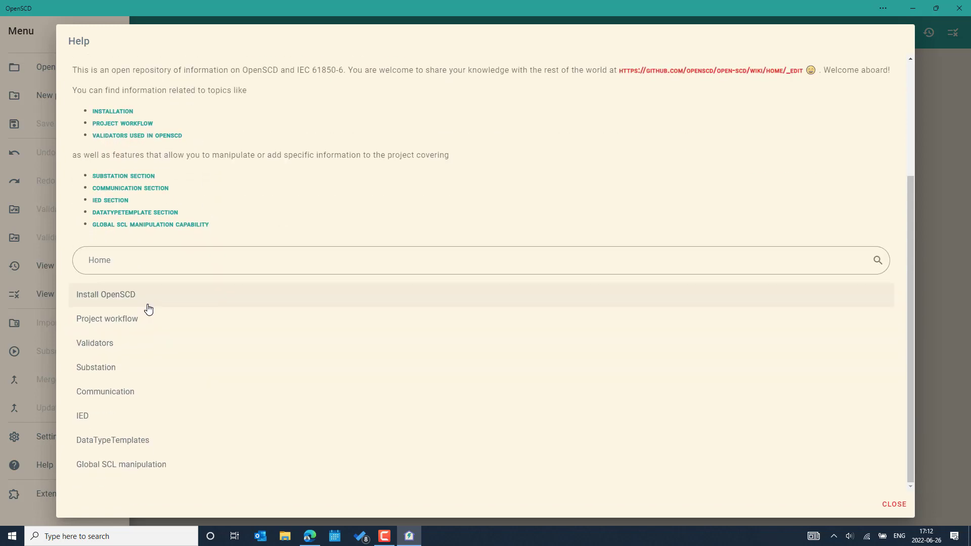
click(146, 305)
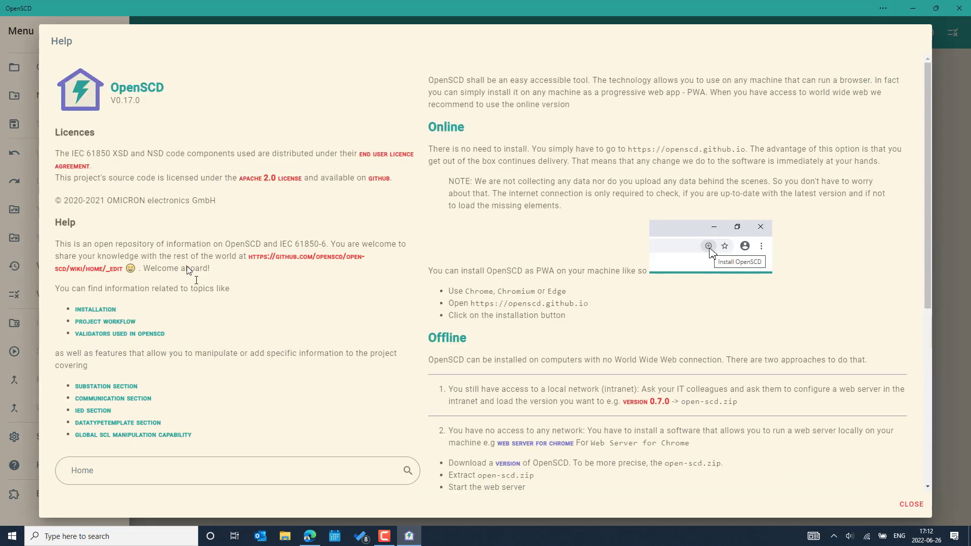
scroll(537, 380, down, 5)
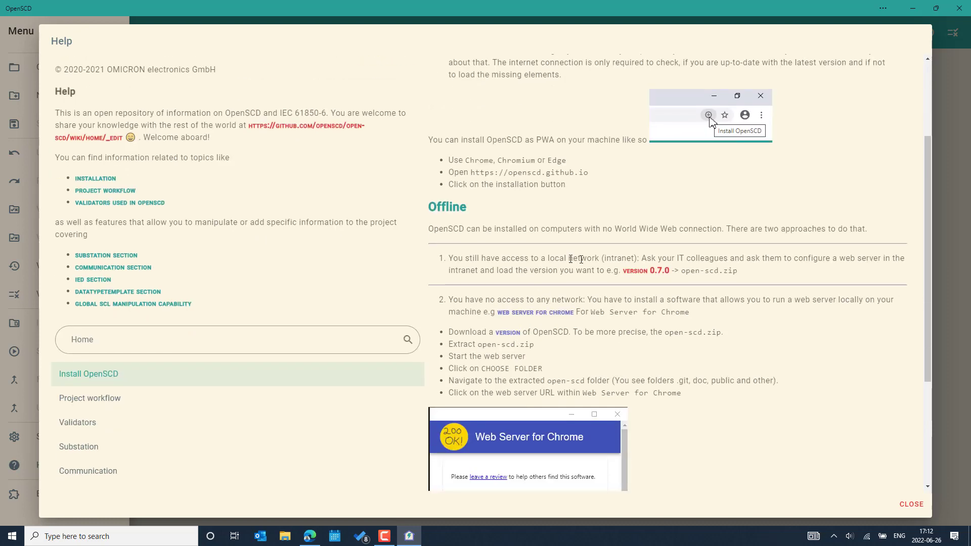
scroll(589, 322, down, 1)
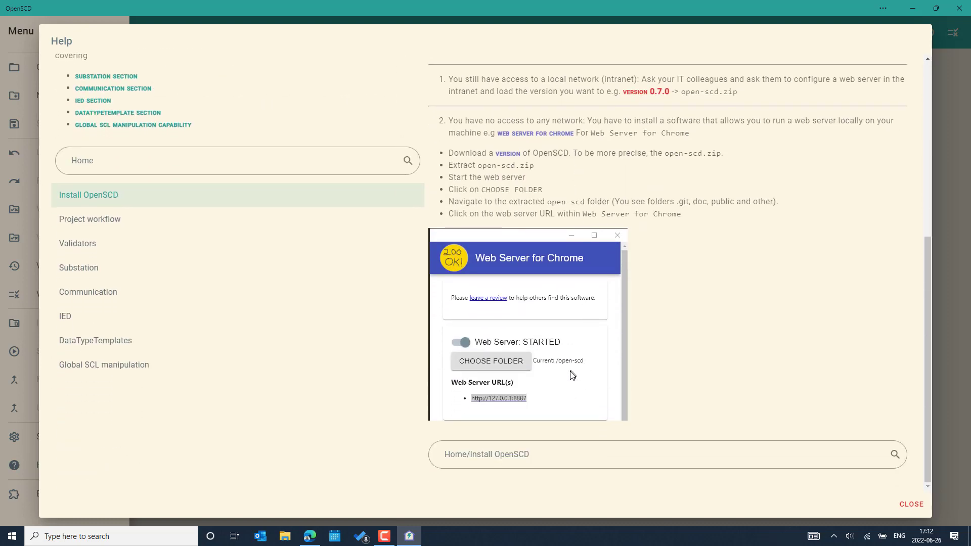
scroll(573, 374, up, 6)
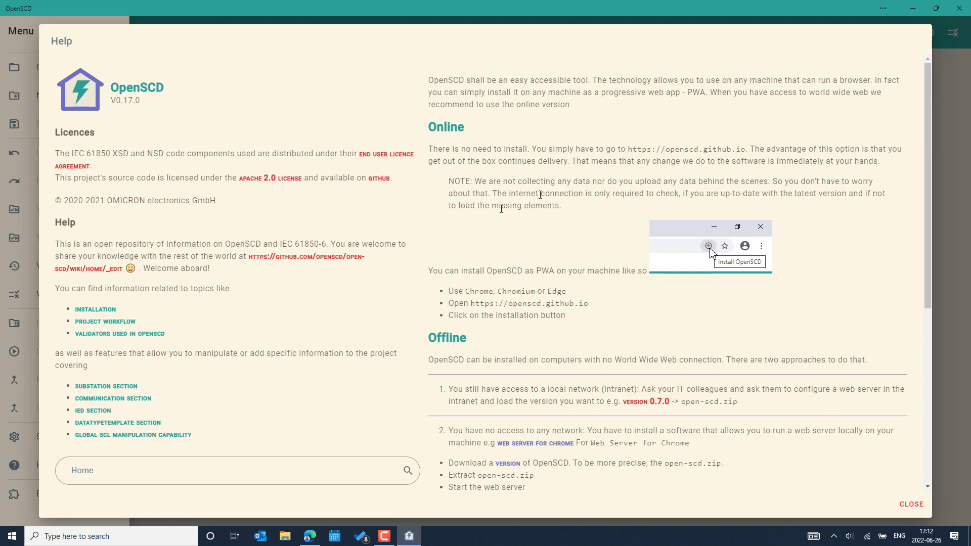
click(910, 506)
click(261, 425)
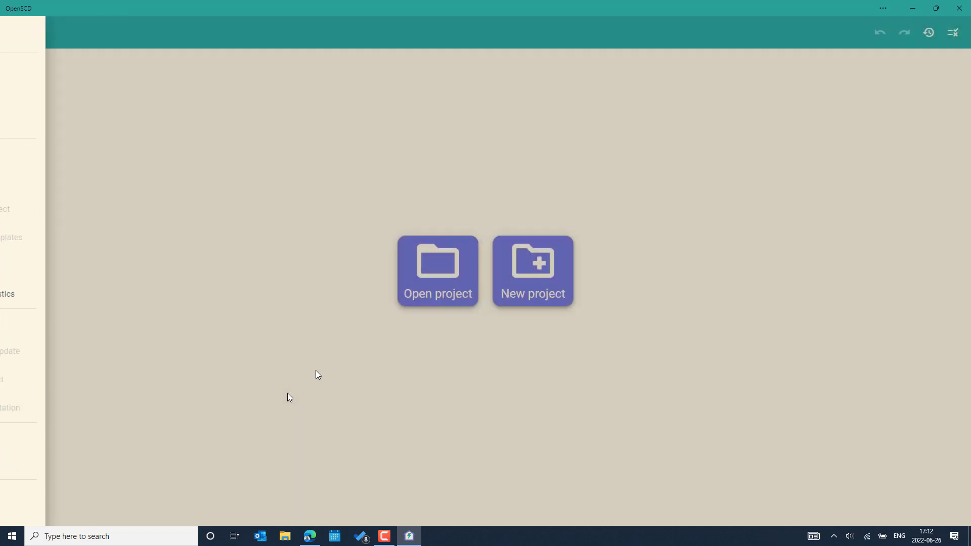
- Open the project 20210114_NUCBX1.scd from Desktop\StationScout\SCL files and review its validation diagnostics
click(433, 280)
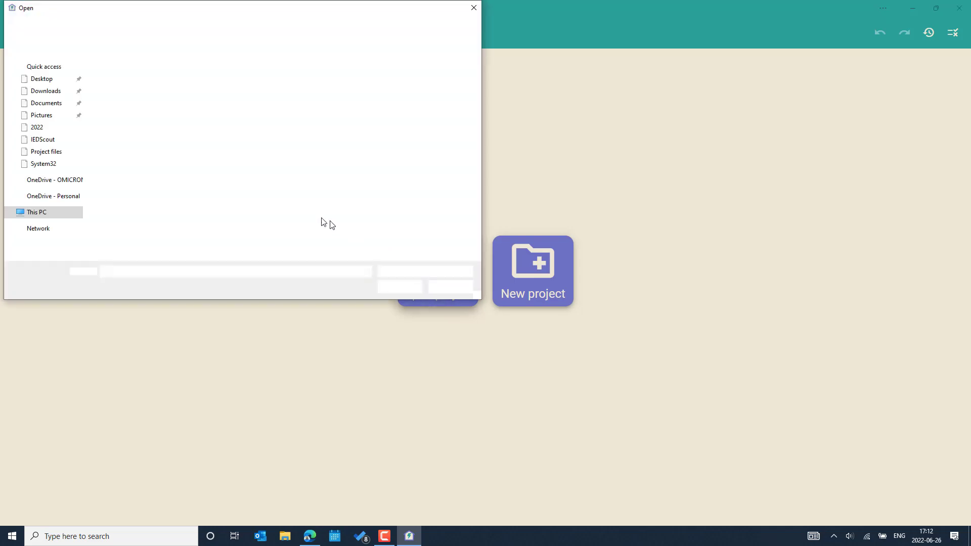
click(37, 81)
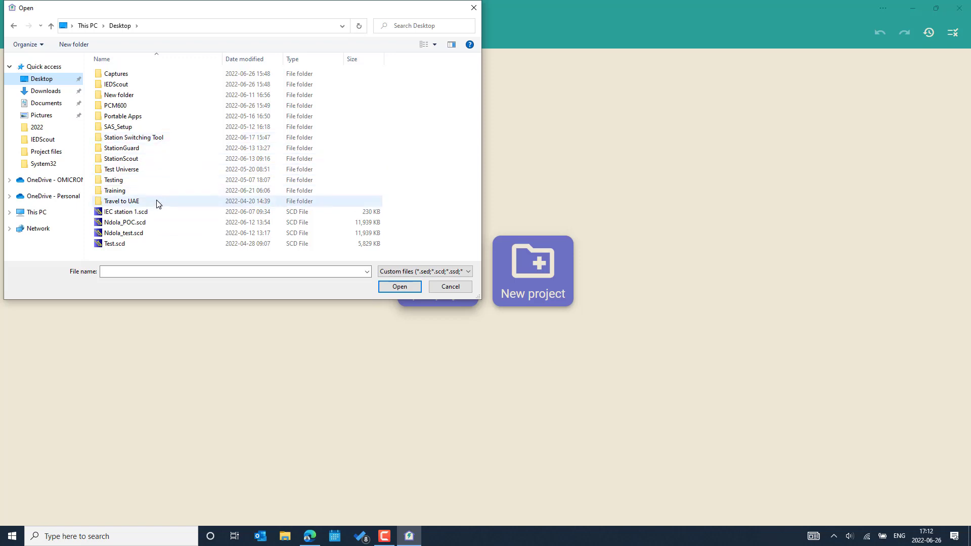
double_click(145, 159)
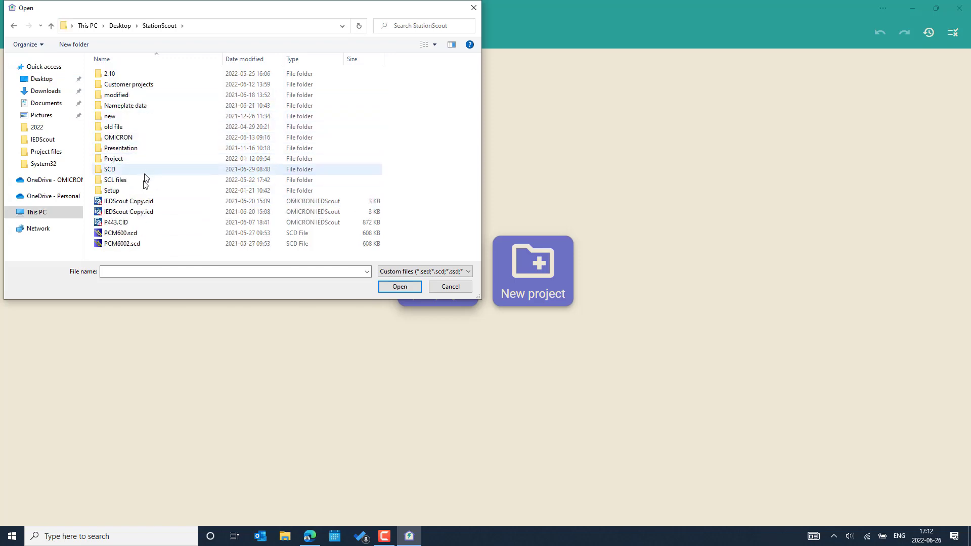
double_click(141, 182)
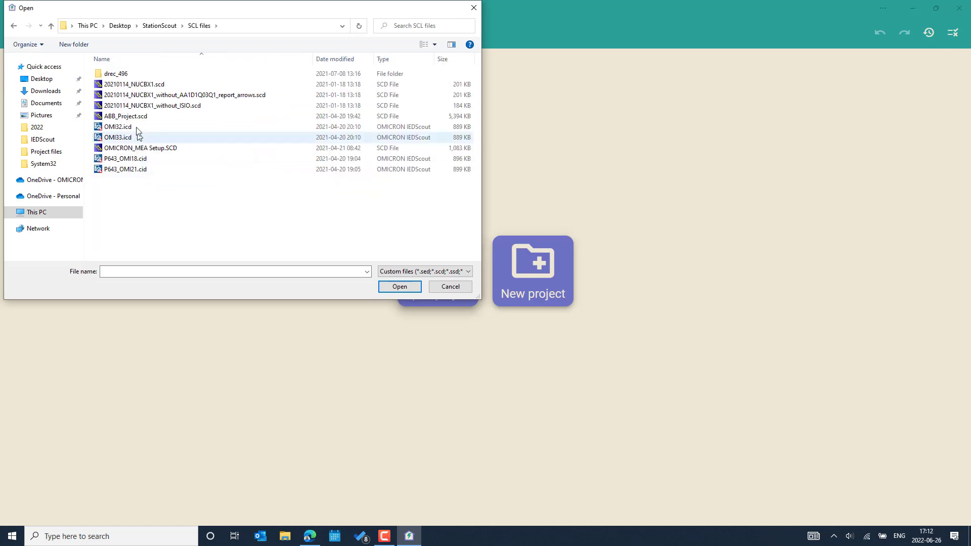
click(167, 87)
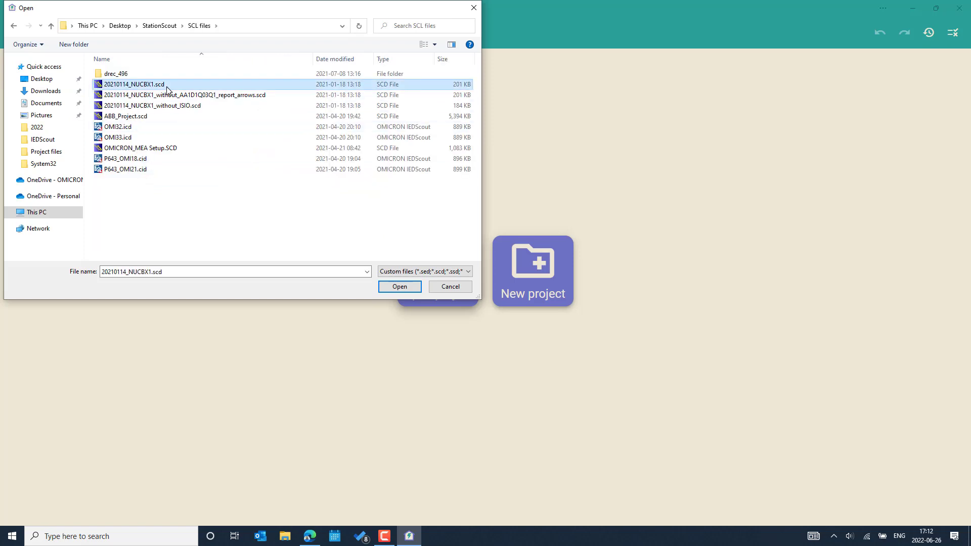
click(396, 288)
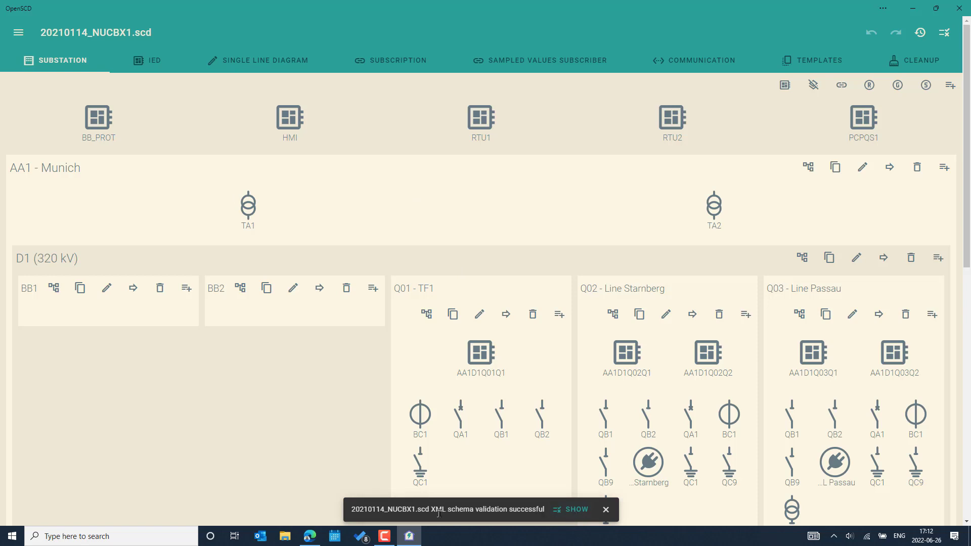
click(572, 515)
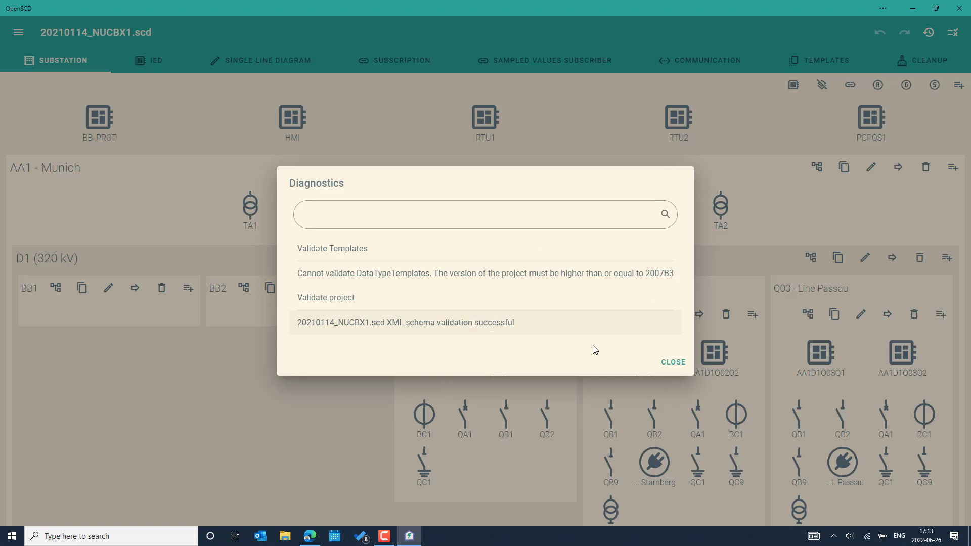
click(669, 369)
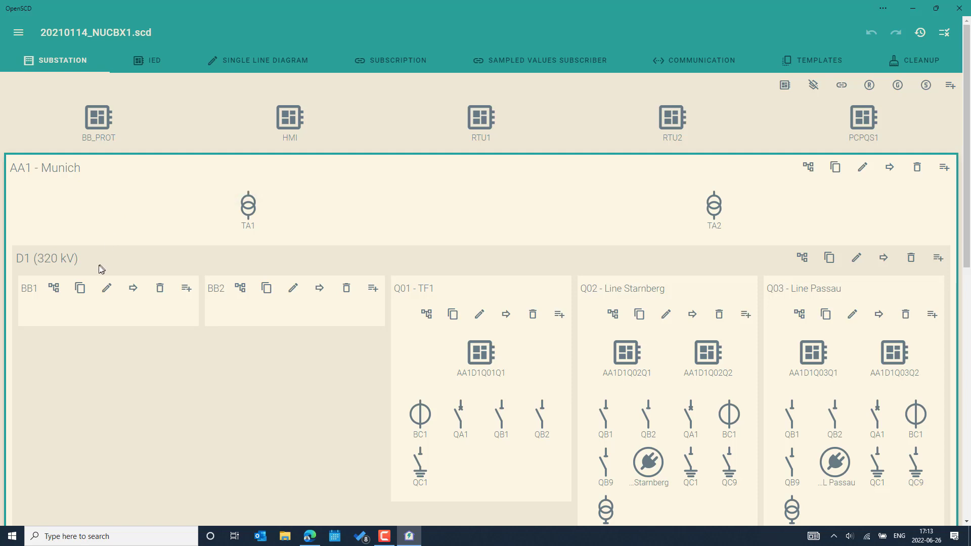
- Examine substation AA1 - Munich, including the bays and equipment of the D1 (320 kV) and H1 (33 kV) voltage levels
scroll(105, 272, down, 2)
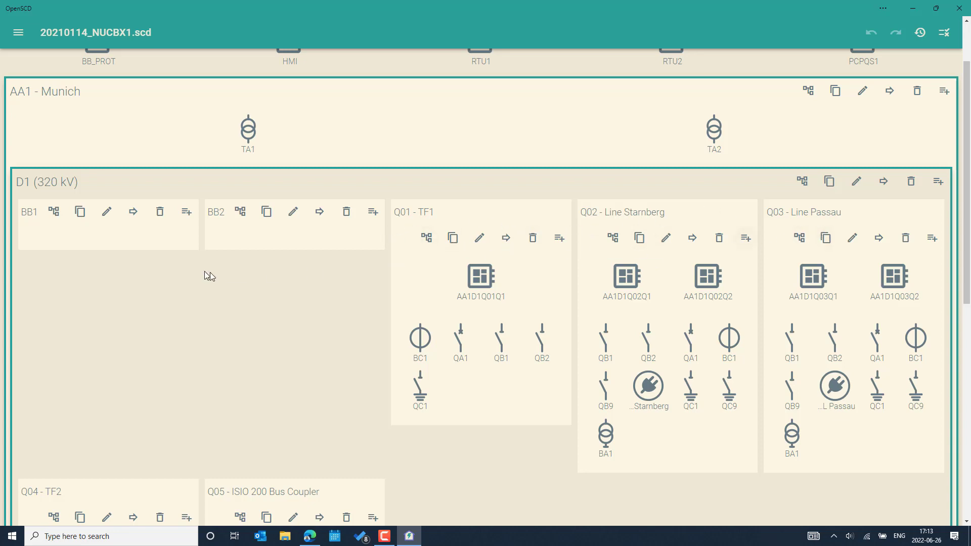
scroll(274, 356, down, 3)
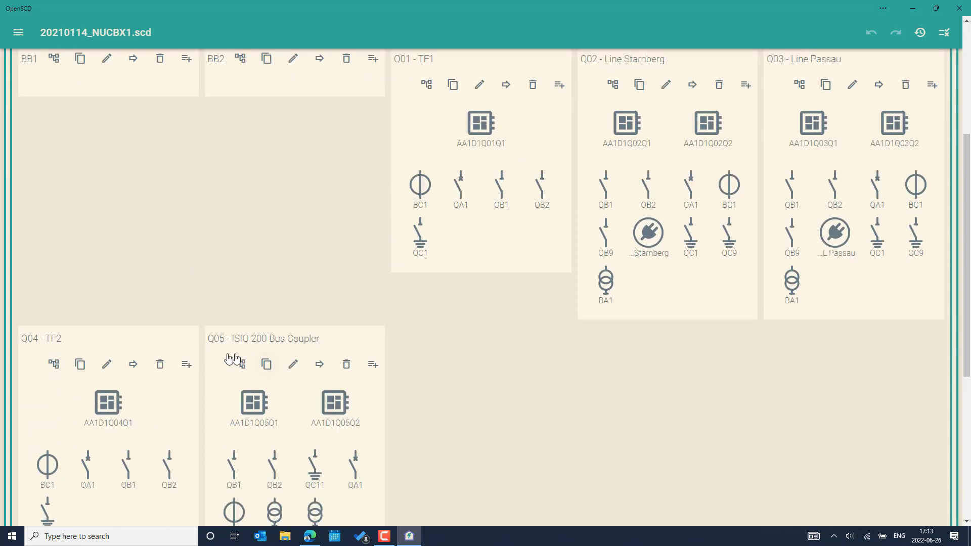
scroll(162, 341, down, 3)
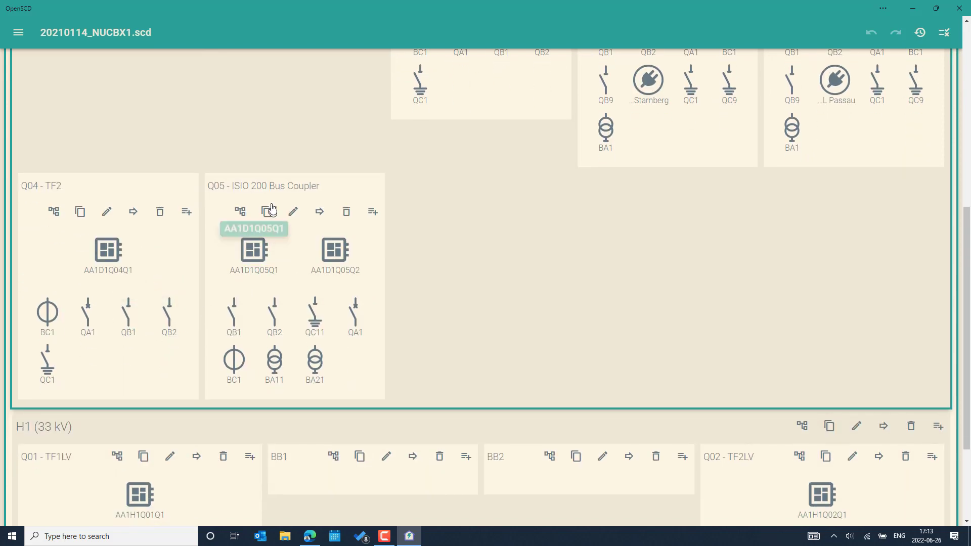
scroll(225, 407, down, 3)
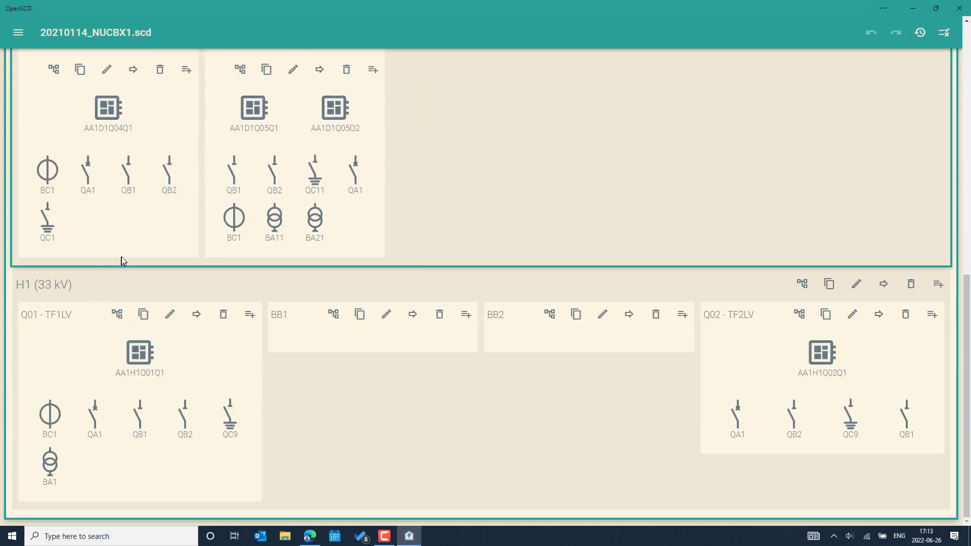
scroll(116, 262, up, 2)
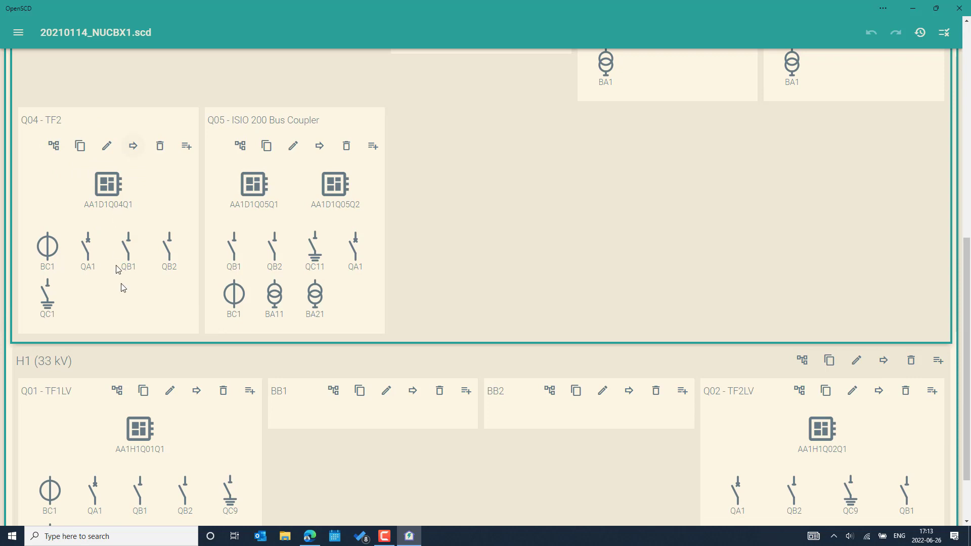
scroll(218, 293, down, 2)
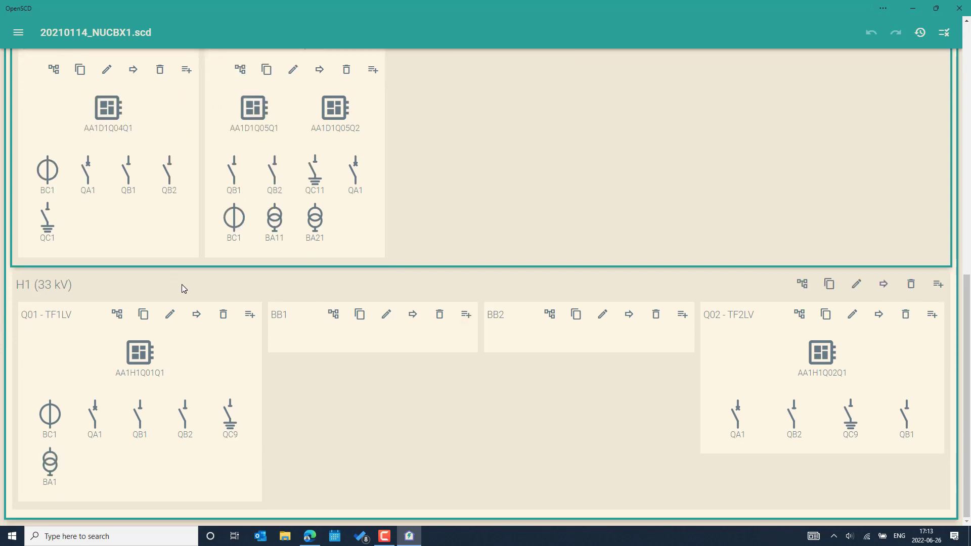
click(181, 286)
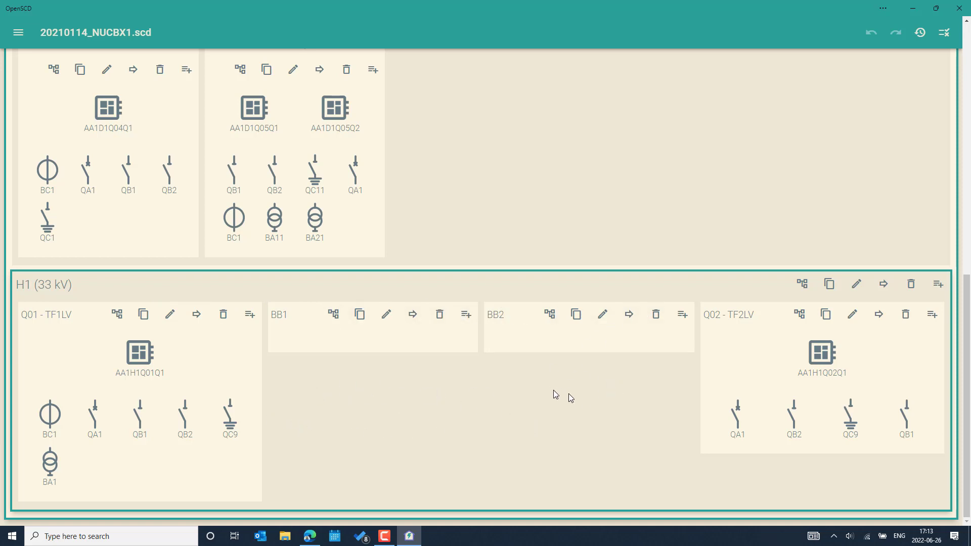
scroll(497, 399, up, 5)
scroll(376, 282, up, 6)
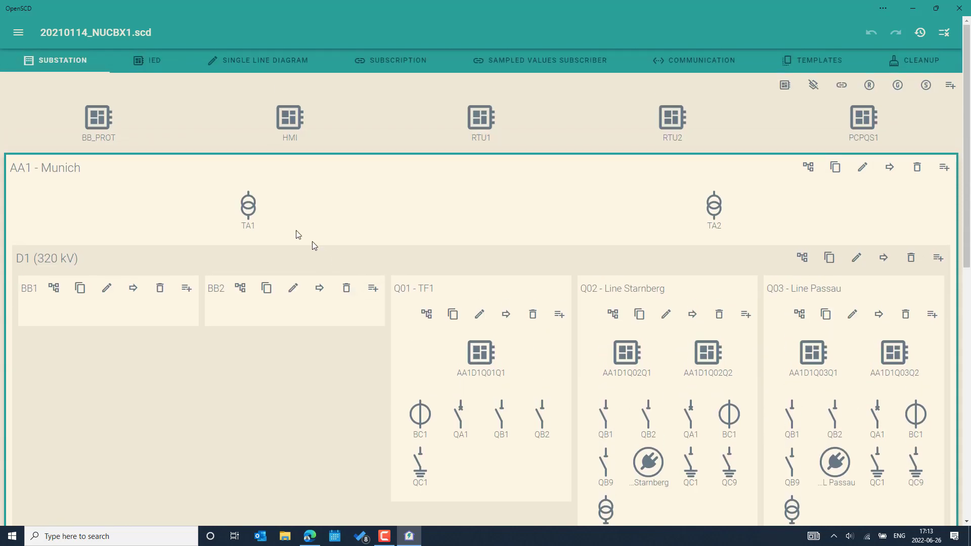
- Show the structure of IED AA1D1Q02Q2 (Disconnector control unit Q02 - Starnberg) in the IED editor
click(147, 71)
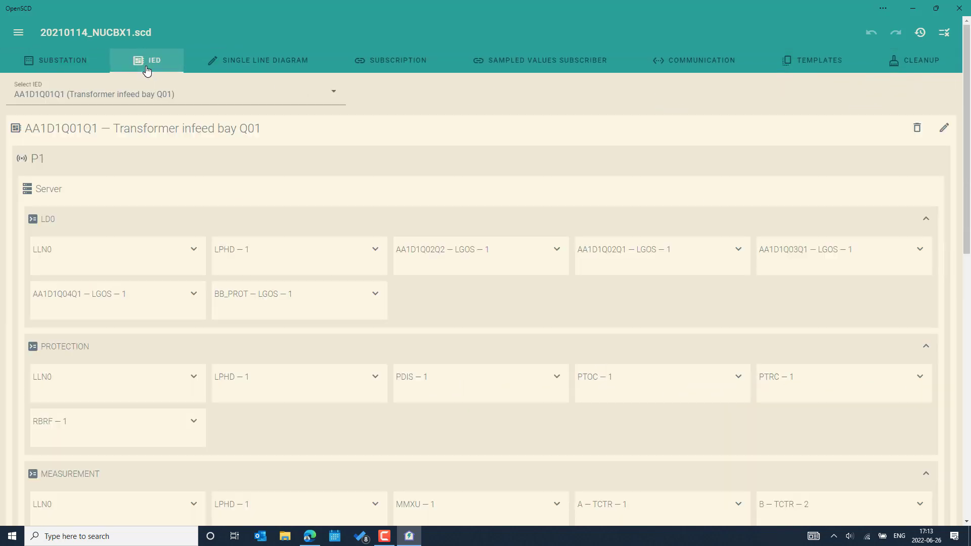
click(330, 96)
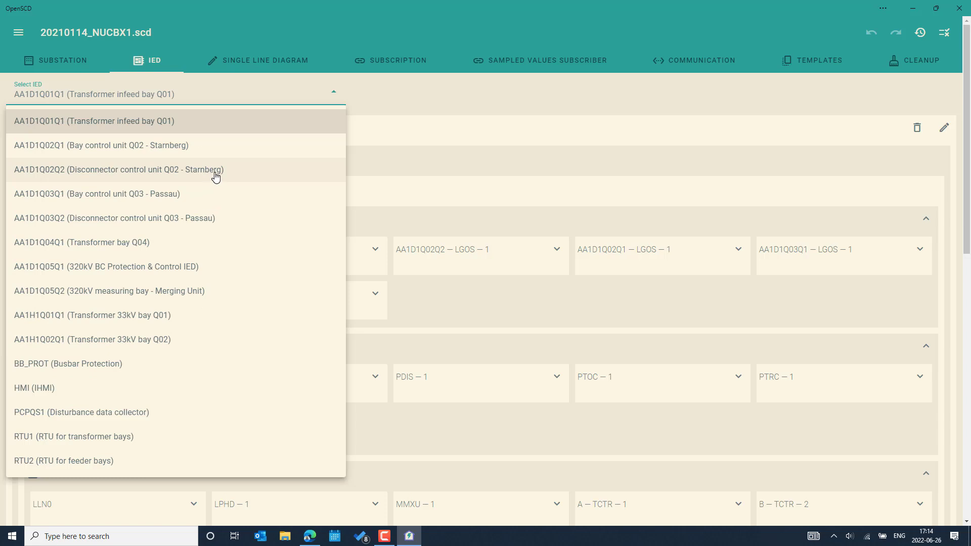
click(215, 172)
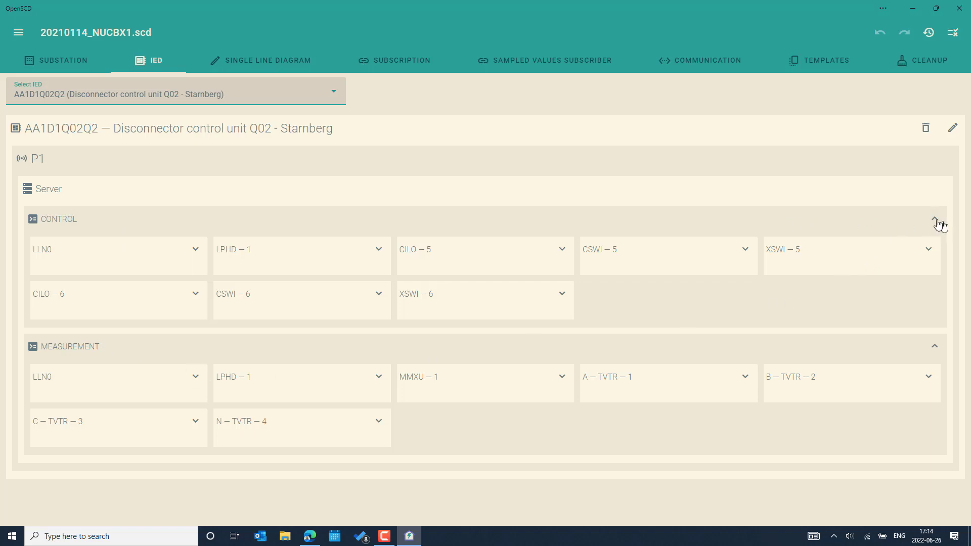
- Inspect the CILO 5 logical node under CONTROL and the attributes of its Mod data object, and collapse both
click(558, 251)
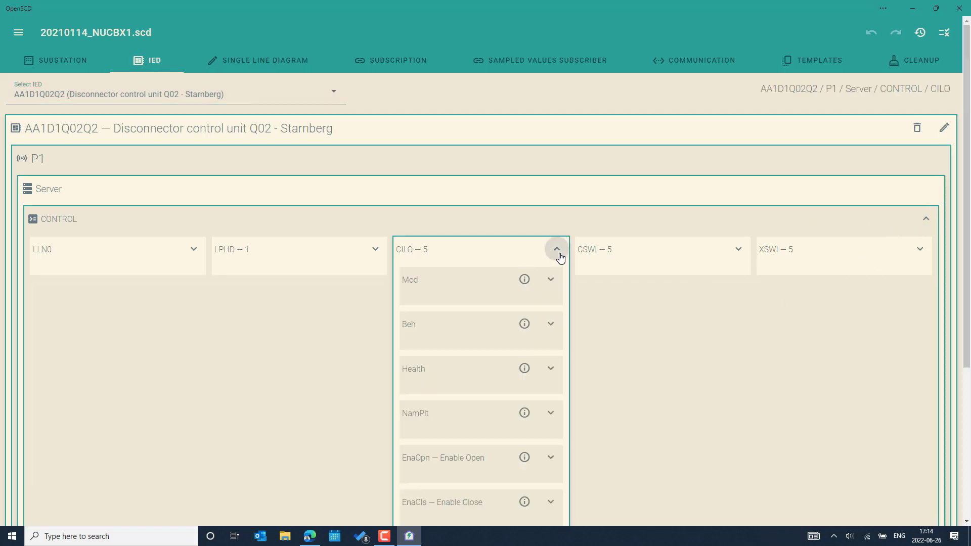
scroll(510, 252, down, 2)
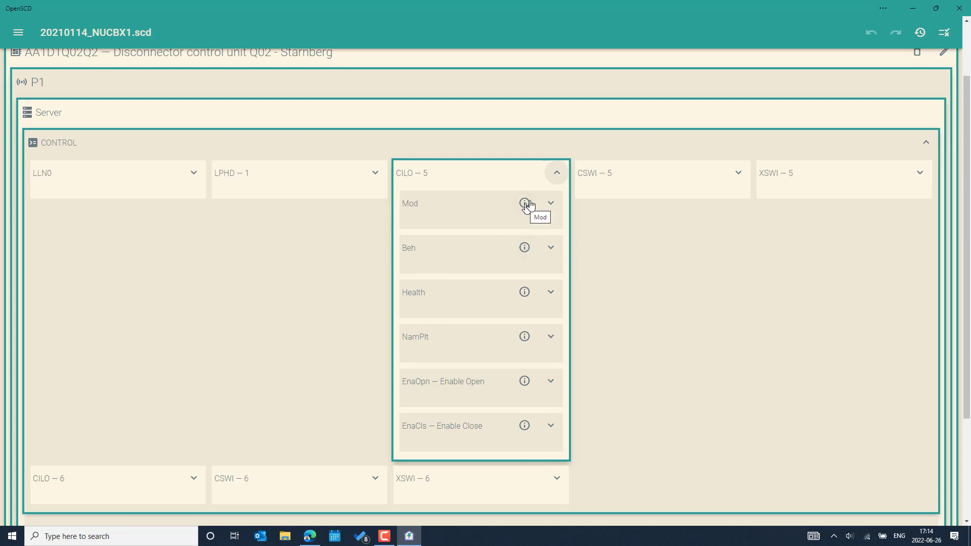
click(556, 205)
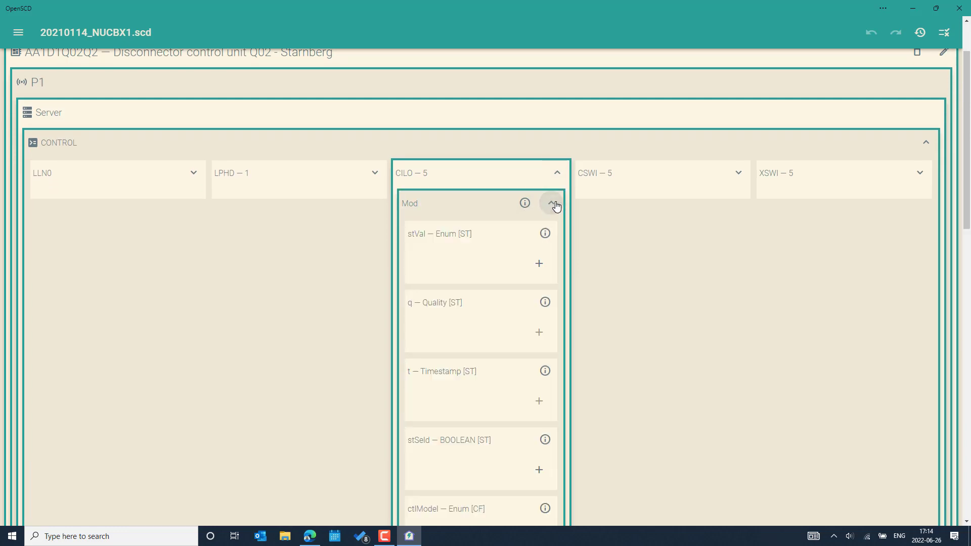
click(556, 205)
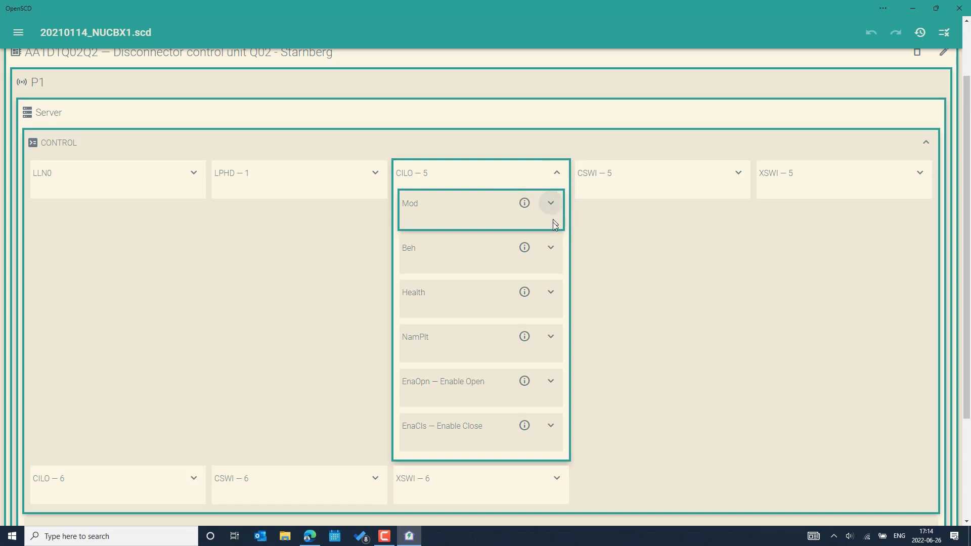
click(556, 173)
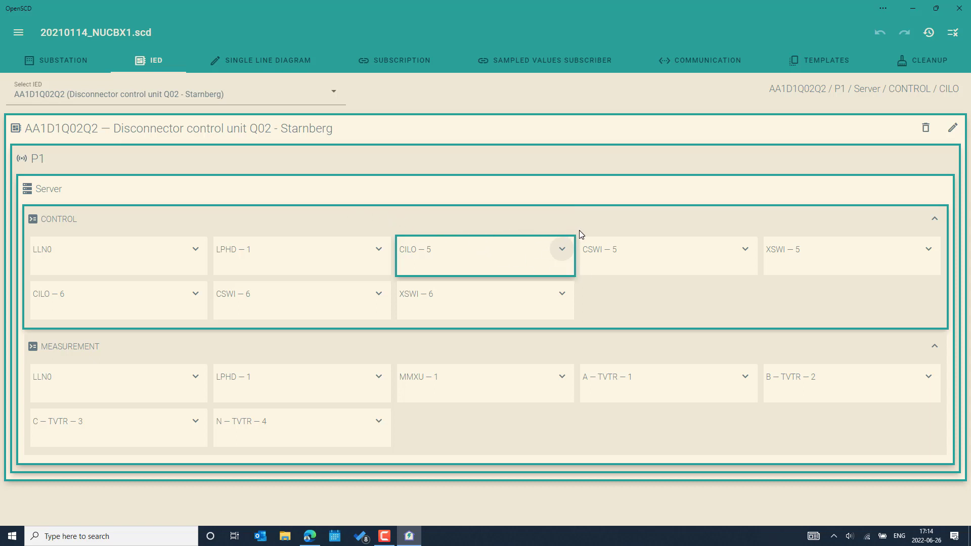
- Show the single line diagram of substation AA1 (Munich) and look over its busbars and bays
click(257, 65)
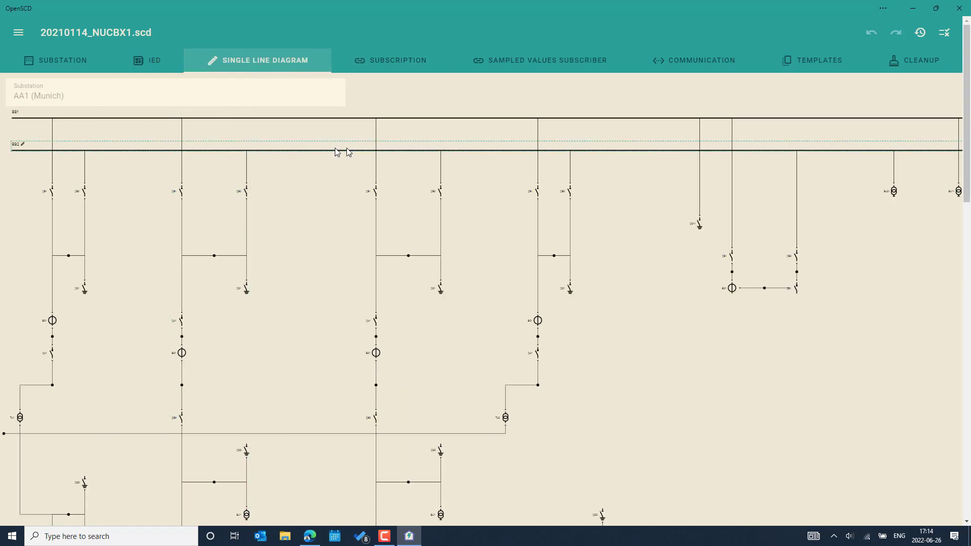
scroll(632, 330, down, 2)
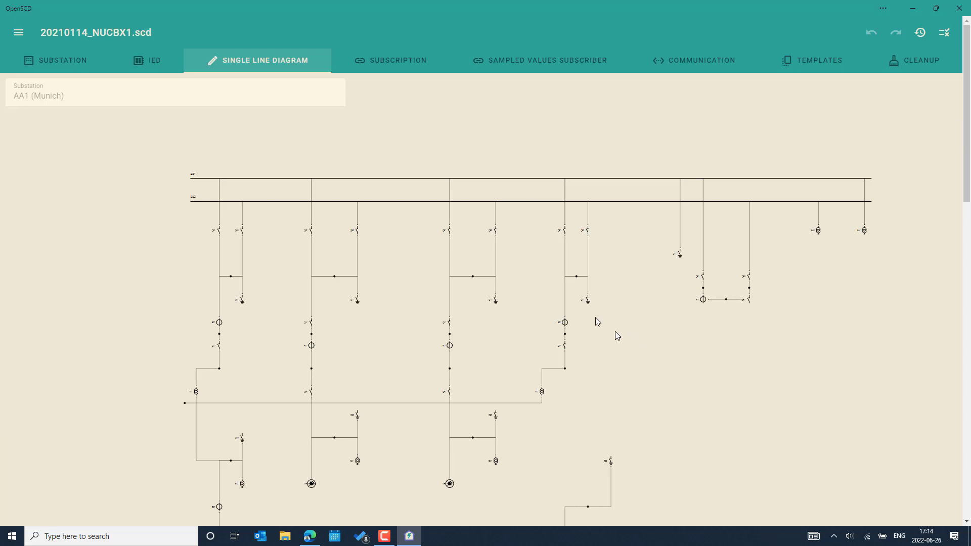
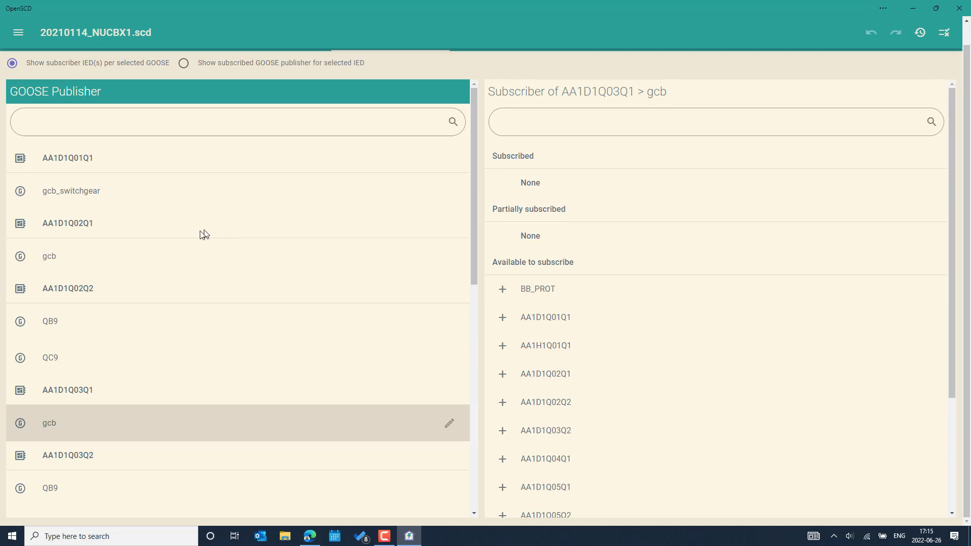
- Show the subscribers of GOOSE control block QB9 of AA1D1Q03Q2 and of sampled values control block BB_voltage of AA1D1Q05Q2
scroll(275, 220, up, 1)
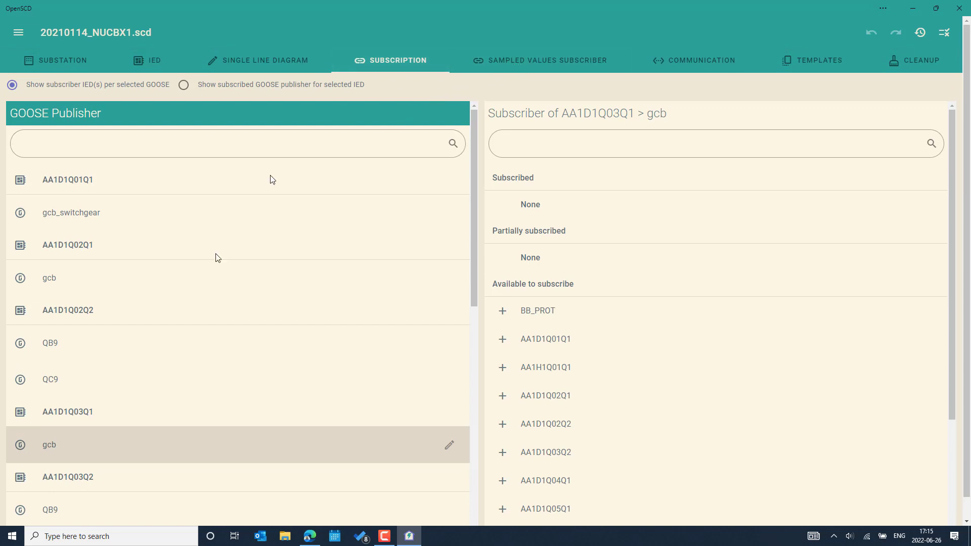
scroll(193, 345, down, 4)
click(126, 324)
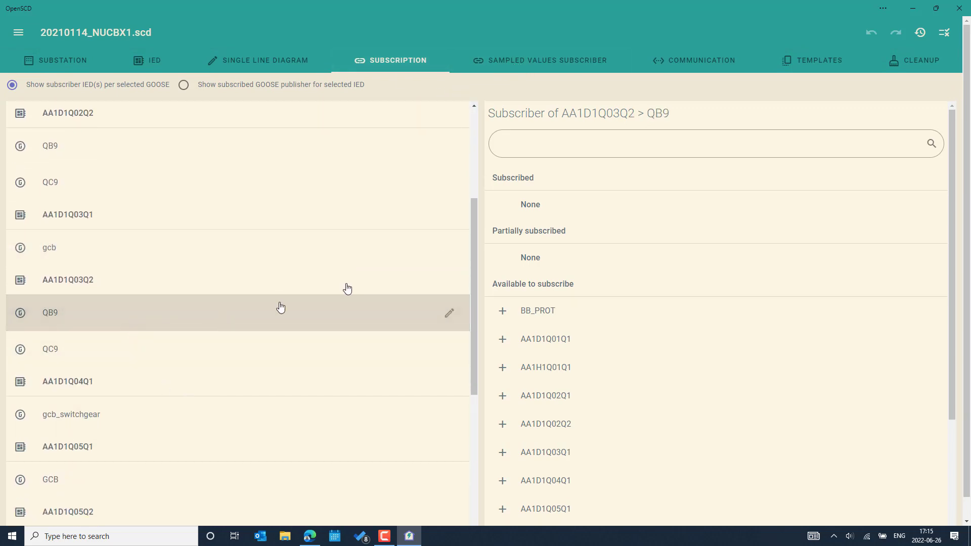
click(526, 63)
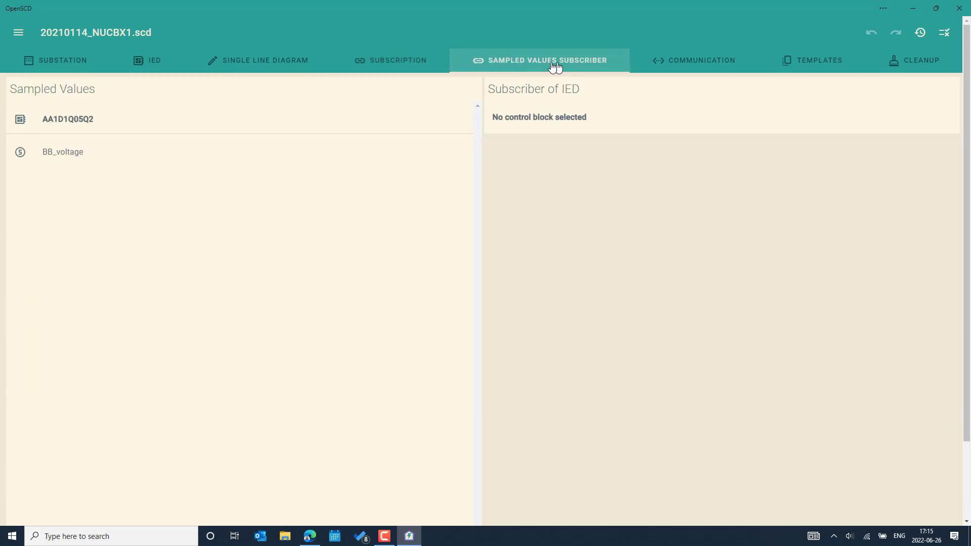
click(106, 152)
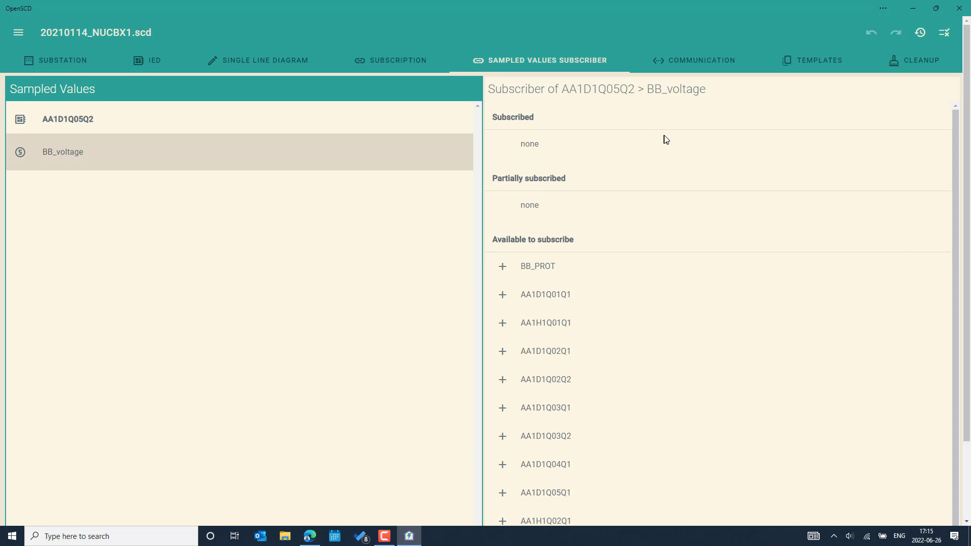
- Review the project's Communication, Templates and Cleanup editors in turn, and return to the Substation editor
click(687, 61)
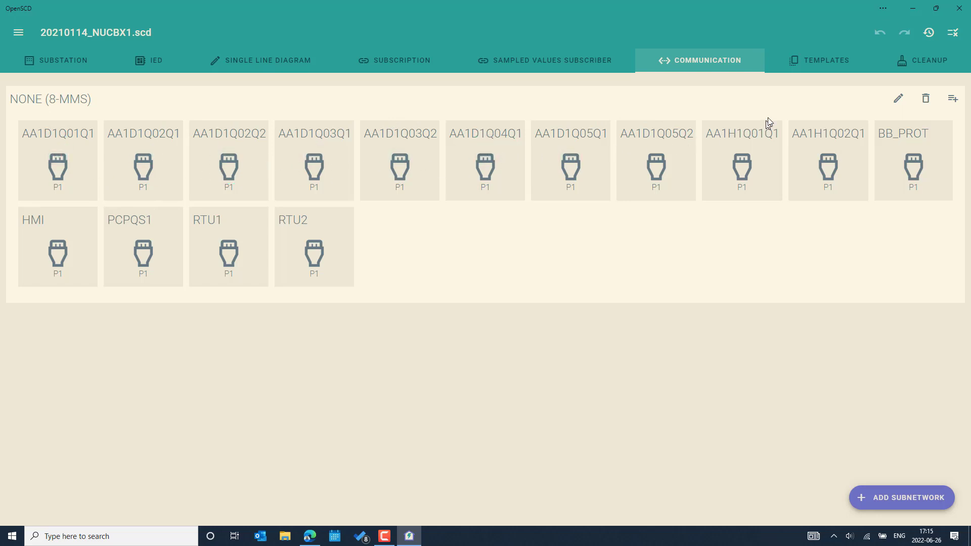
click(827, 61)
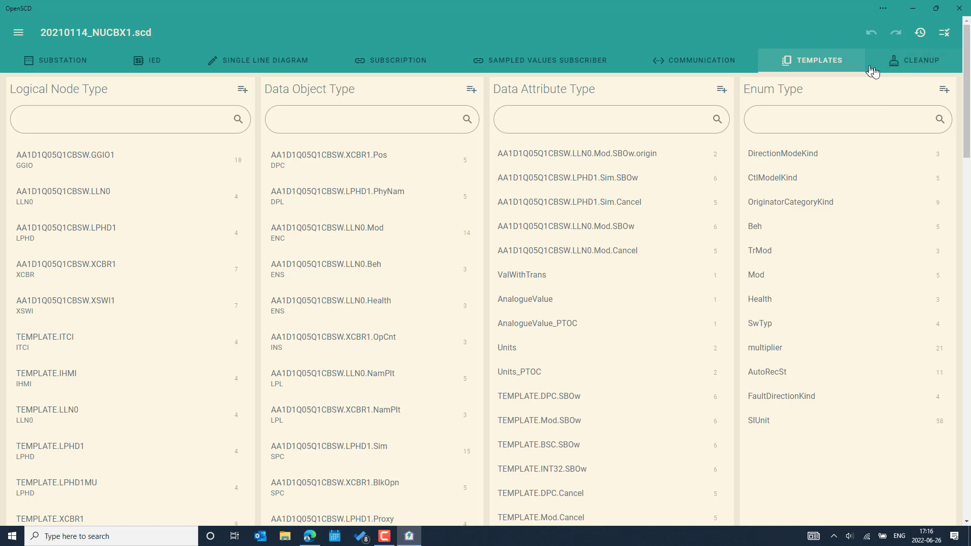
click(908, 66)
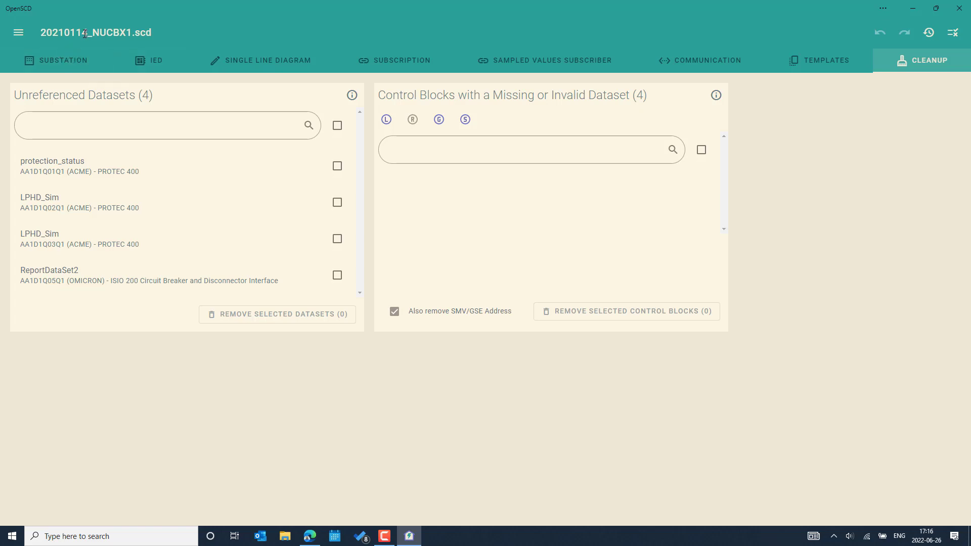
click(70, 62)
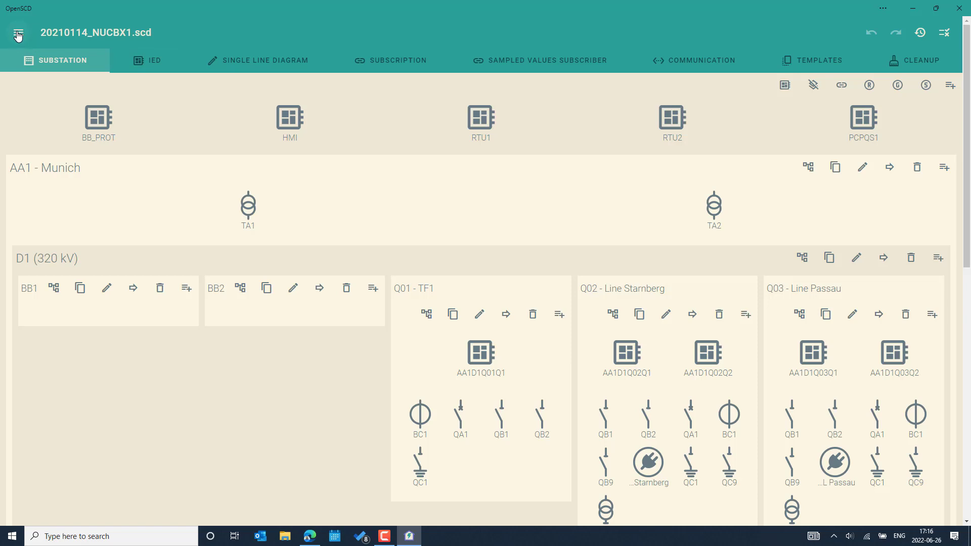
- Switch to the Edge browser and open the issues list of the openscd/open-scd GitHub repository
click(312, 538)
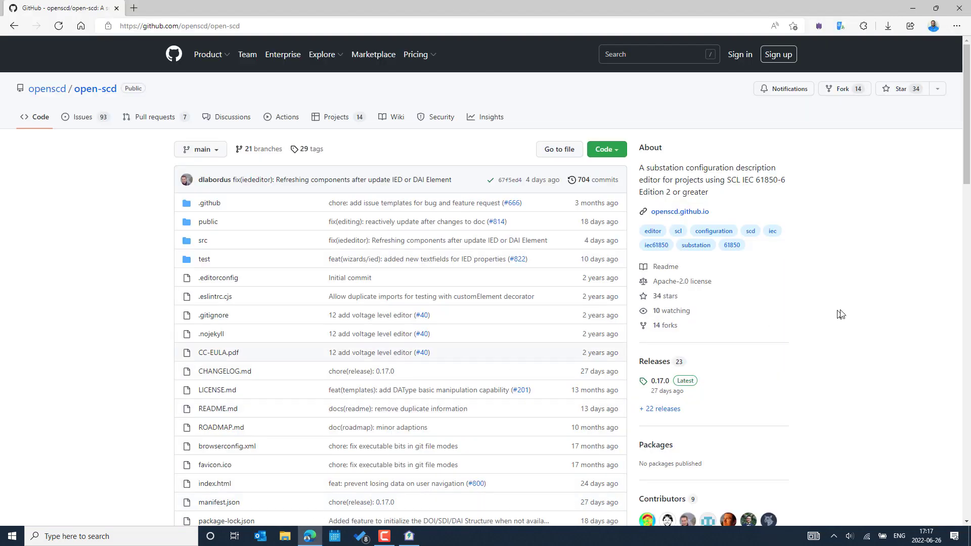
click(84, 122)
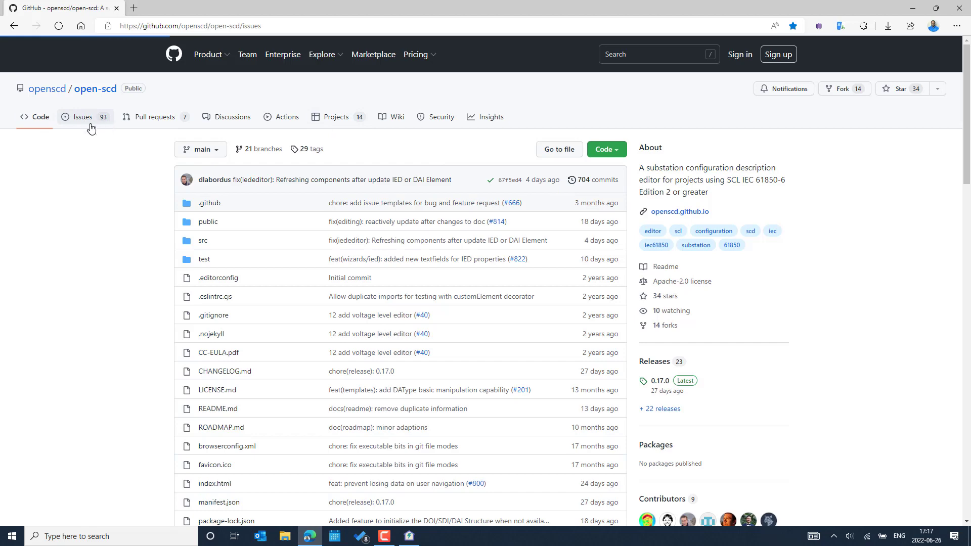